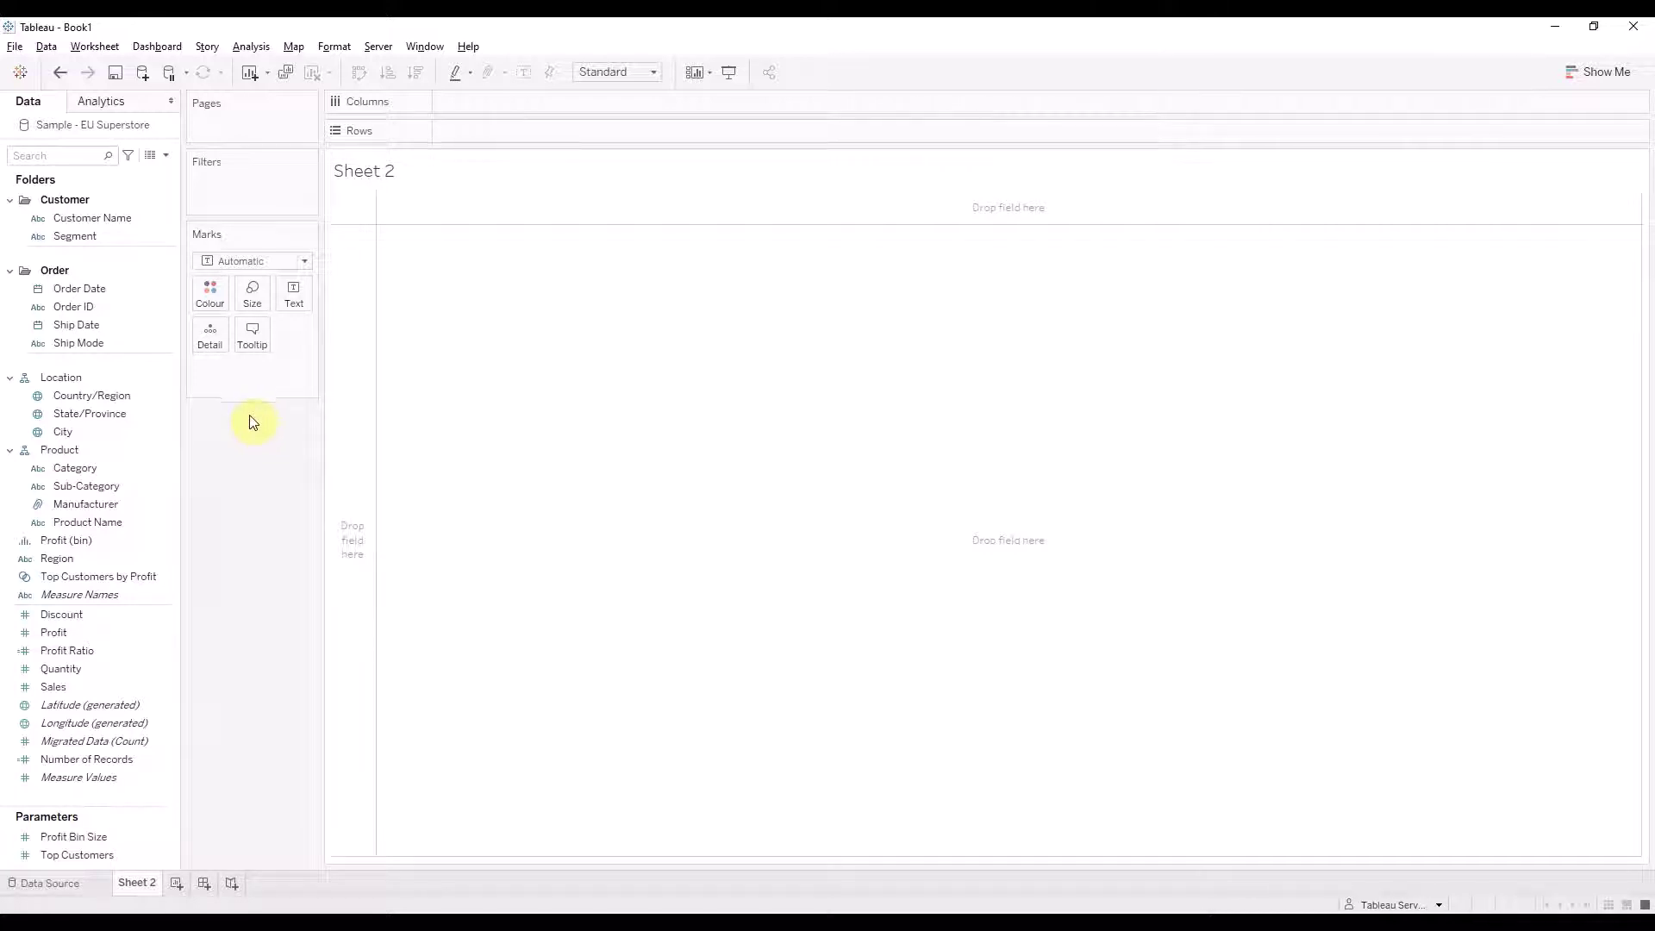
Put Ship Mode on Rows so Sheet 2 lists First Class, Same Day, Second Class and Standard Class
{"action": "left_click", "coordinate": [118, 344]}
{"action": "left_click_drag", "start_coordinate": [115, 341], "coordinate": [522, 134]}
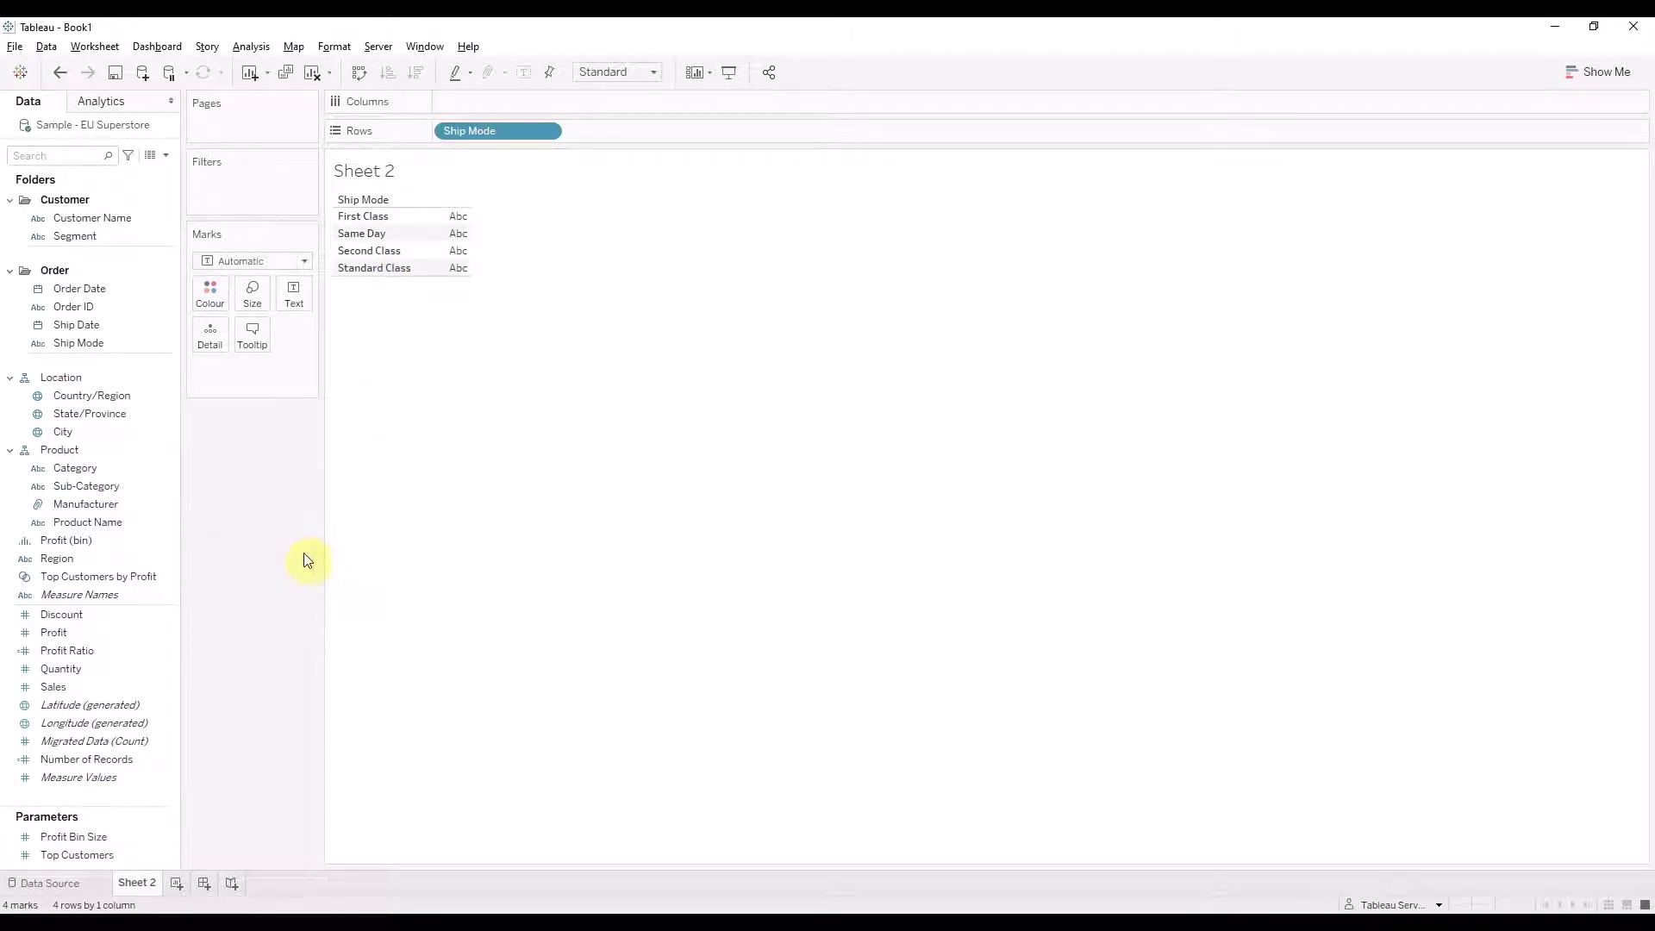
{"action": "left_click", "coordinate": [166, 157]}
Create a calculated field named 'Ship Mode Sales' beginning with CASE [Ship Mode]
{"action": "left_click", "coordinate": [147, 168]}
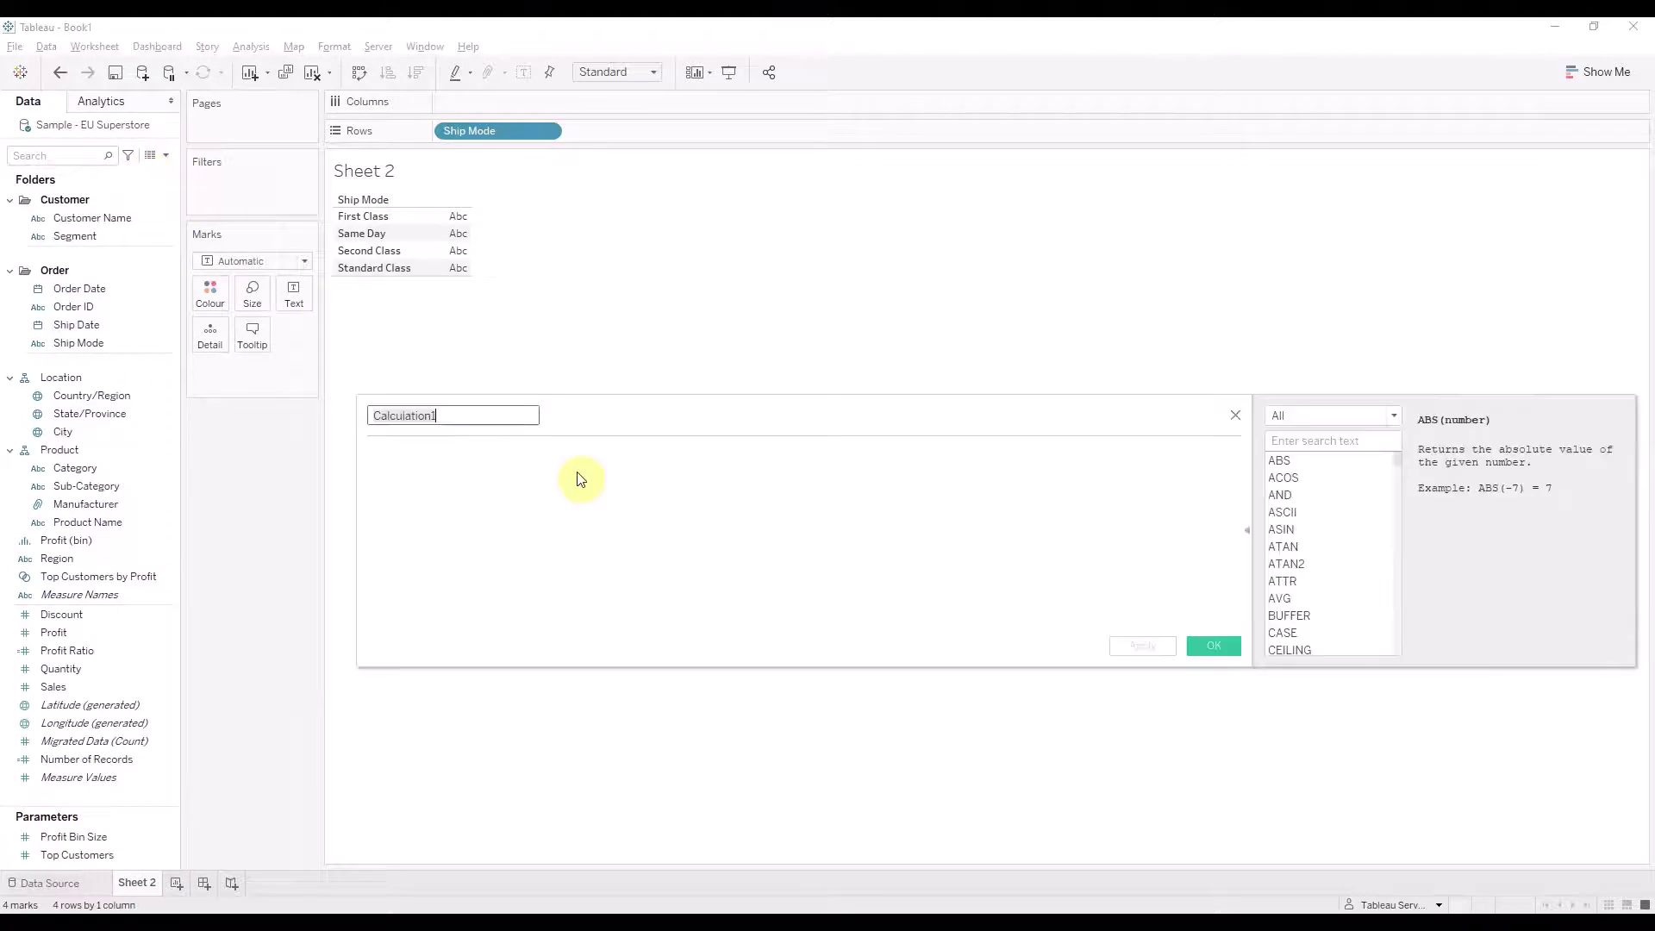
{"action": "type", "text": "Ship Mode Sales"}
{"action": "left_click", "coordinate": [625, 575]}
{"action": "type", "text": "case shi"}
{"action": "key", "text": "Down"}
{"action": "key", "text": "Return"}
{"action": "key", "text": "Return"}
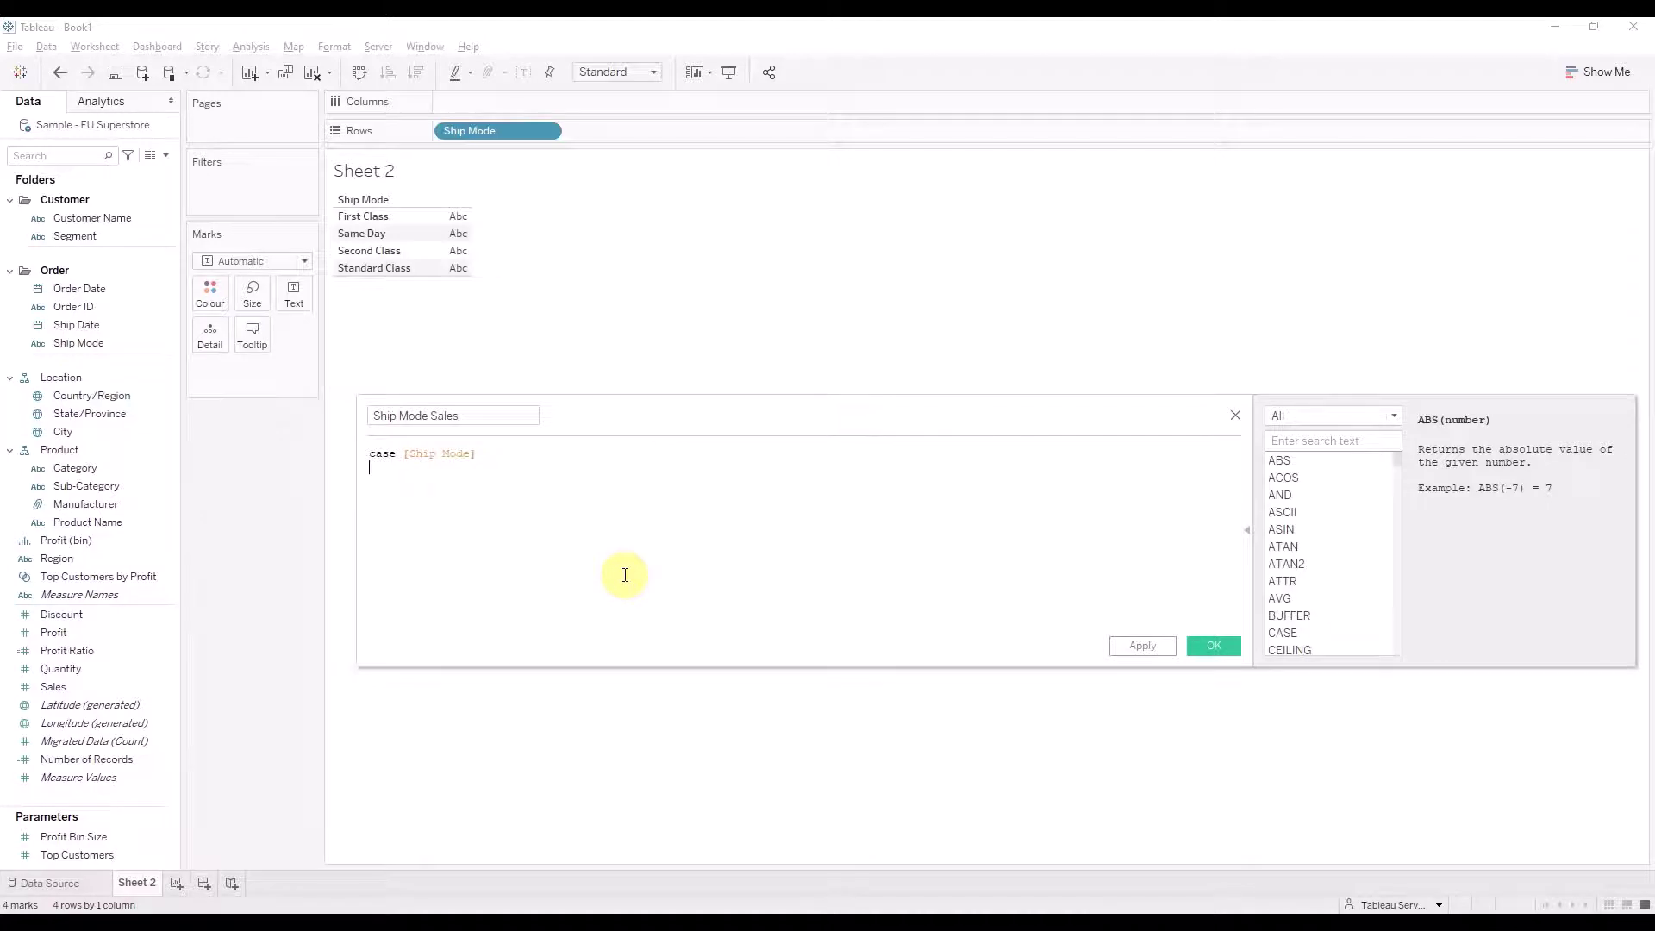
Return [Sales] for 'First Class' and 'Same Day', ELSE -[Sales], END, and apply
{"action": "type", "text": "when '"}
{"action": "type", "text": "Fis"}
{"action": "key", "text": "BackSpace"}
{"action": "type", "text": "rst Class' "}
{"action": "type", "text": "thensale"}
{"action": "key", "text": "Return"}
{"action": "key", "text": "Return"}
{"action": "type", "text": "when "}
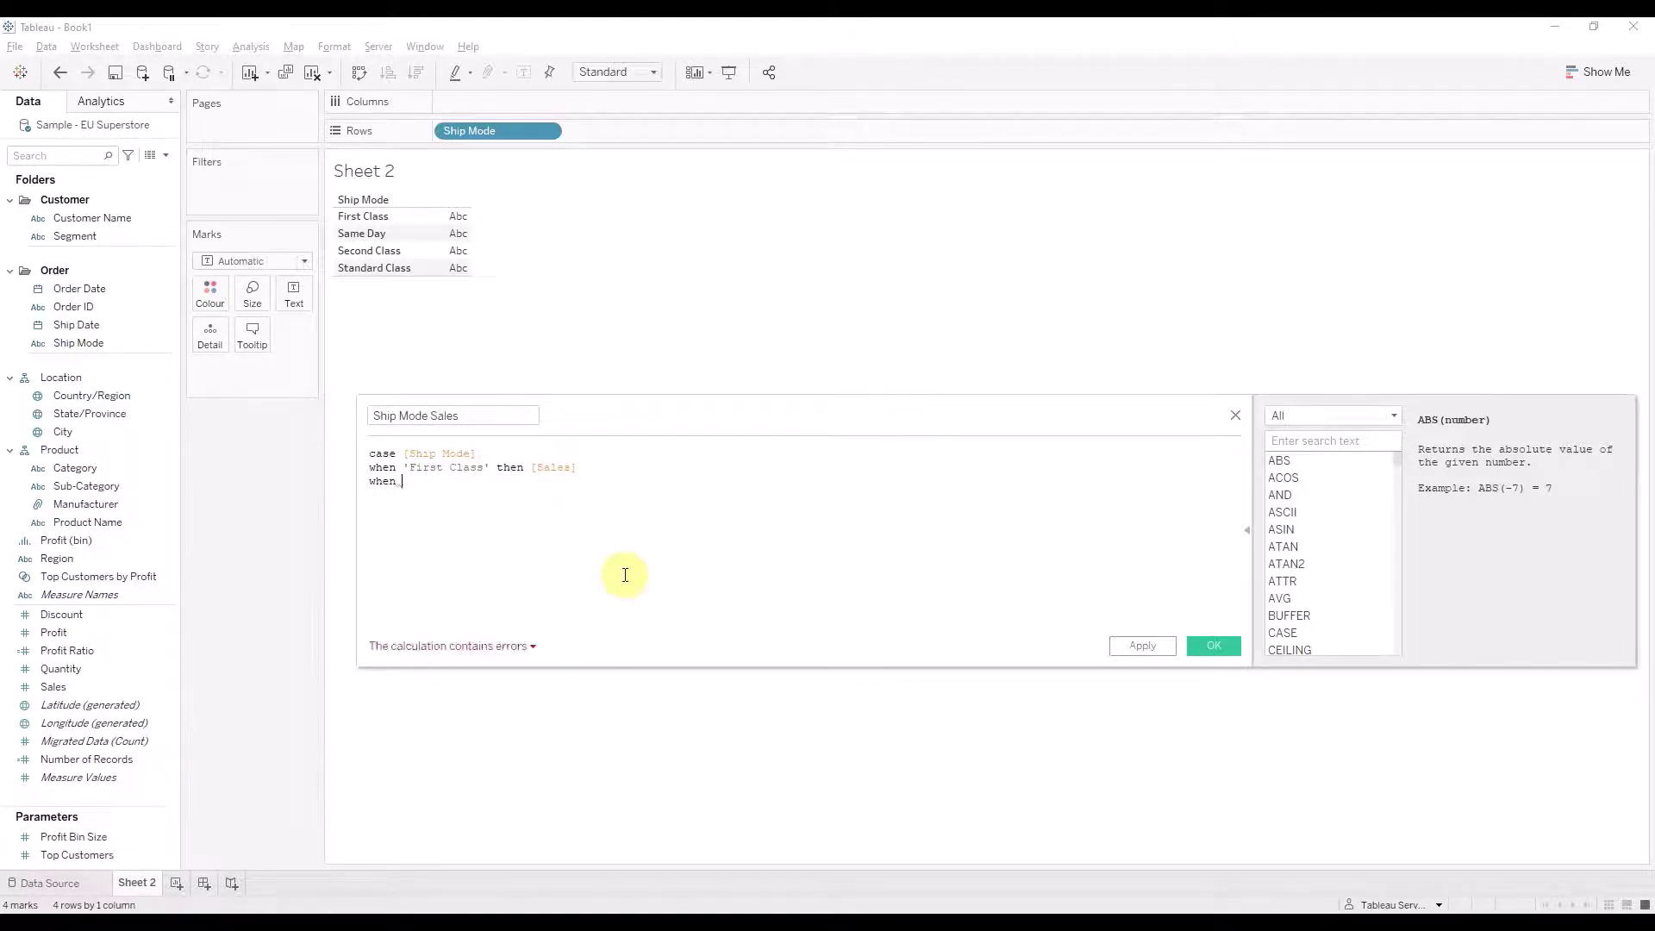
{"action": "type", "text": "'Same "}
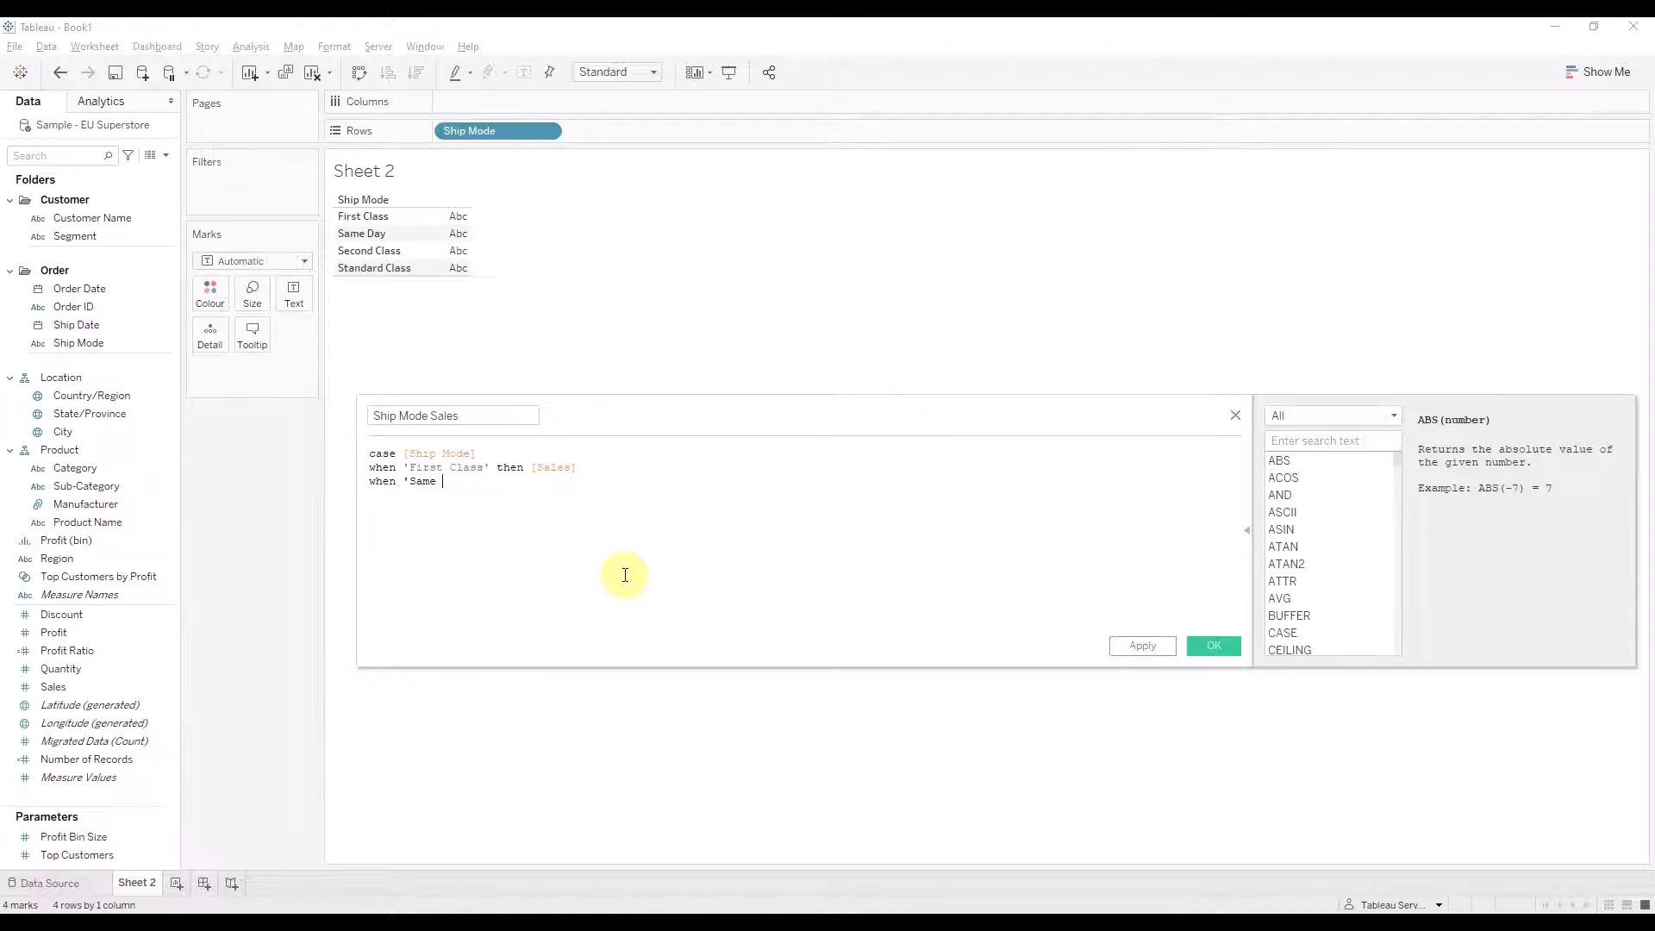
{"action": "type", "text": "Day' then [Sales]"}
{"action": "key", "text": "Return"}
{"action": "type", "text": "els"}
{"action": "key", "text": "Return"}
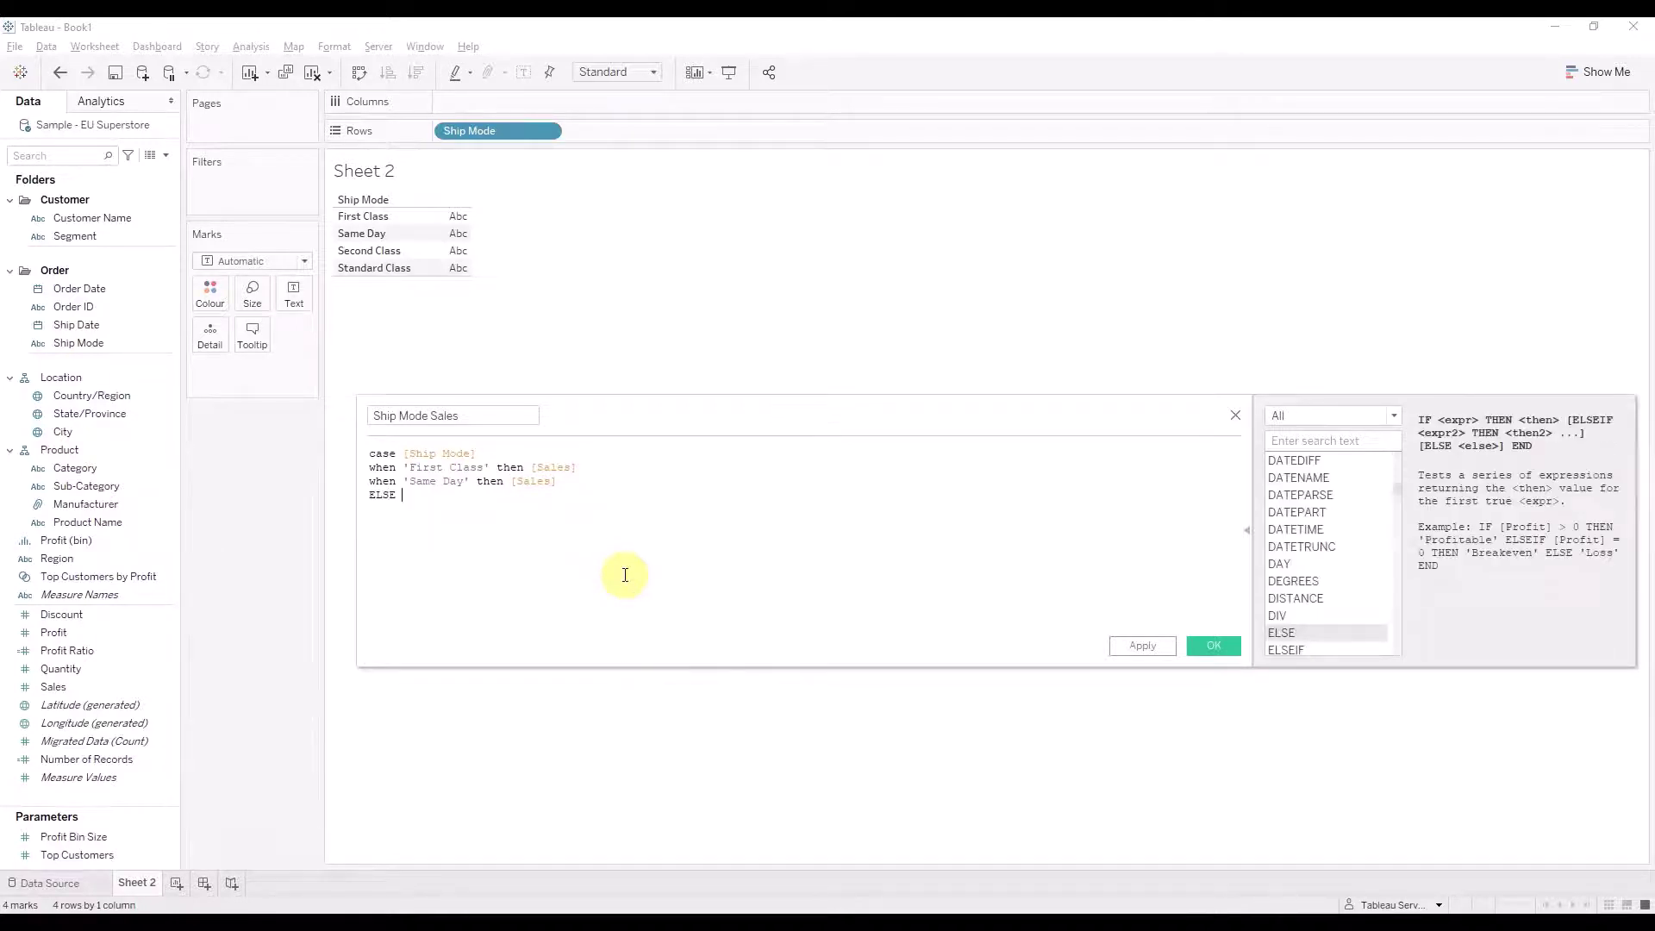
{"action": "type", "text": "-[Sales]"}
{"action": "type", "text": "en"}
{"action": "key", "text": "Return"}
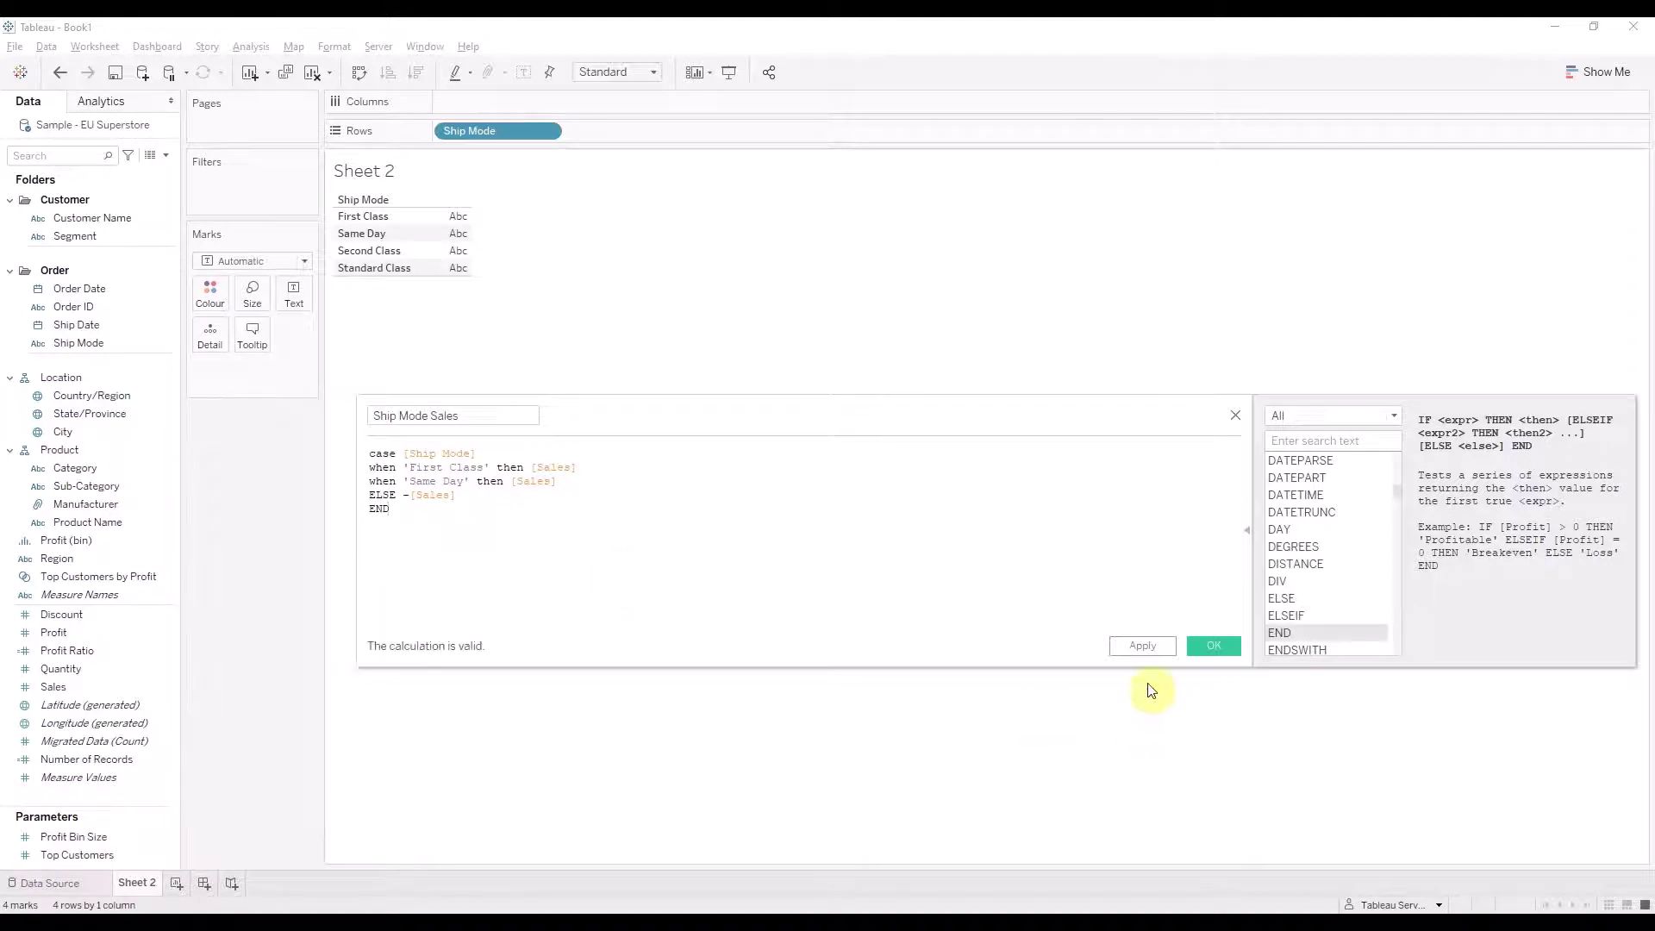
{"action": "left_click", "coordinate": [1142, 645]}
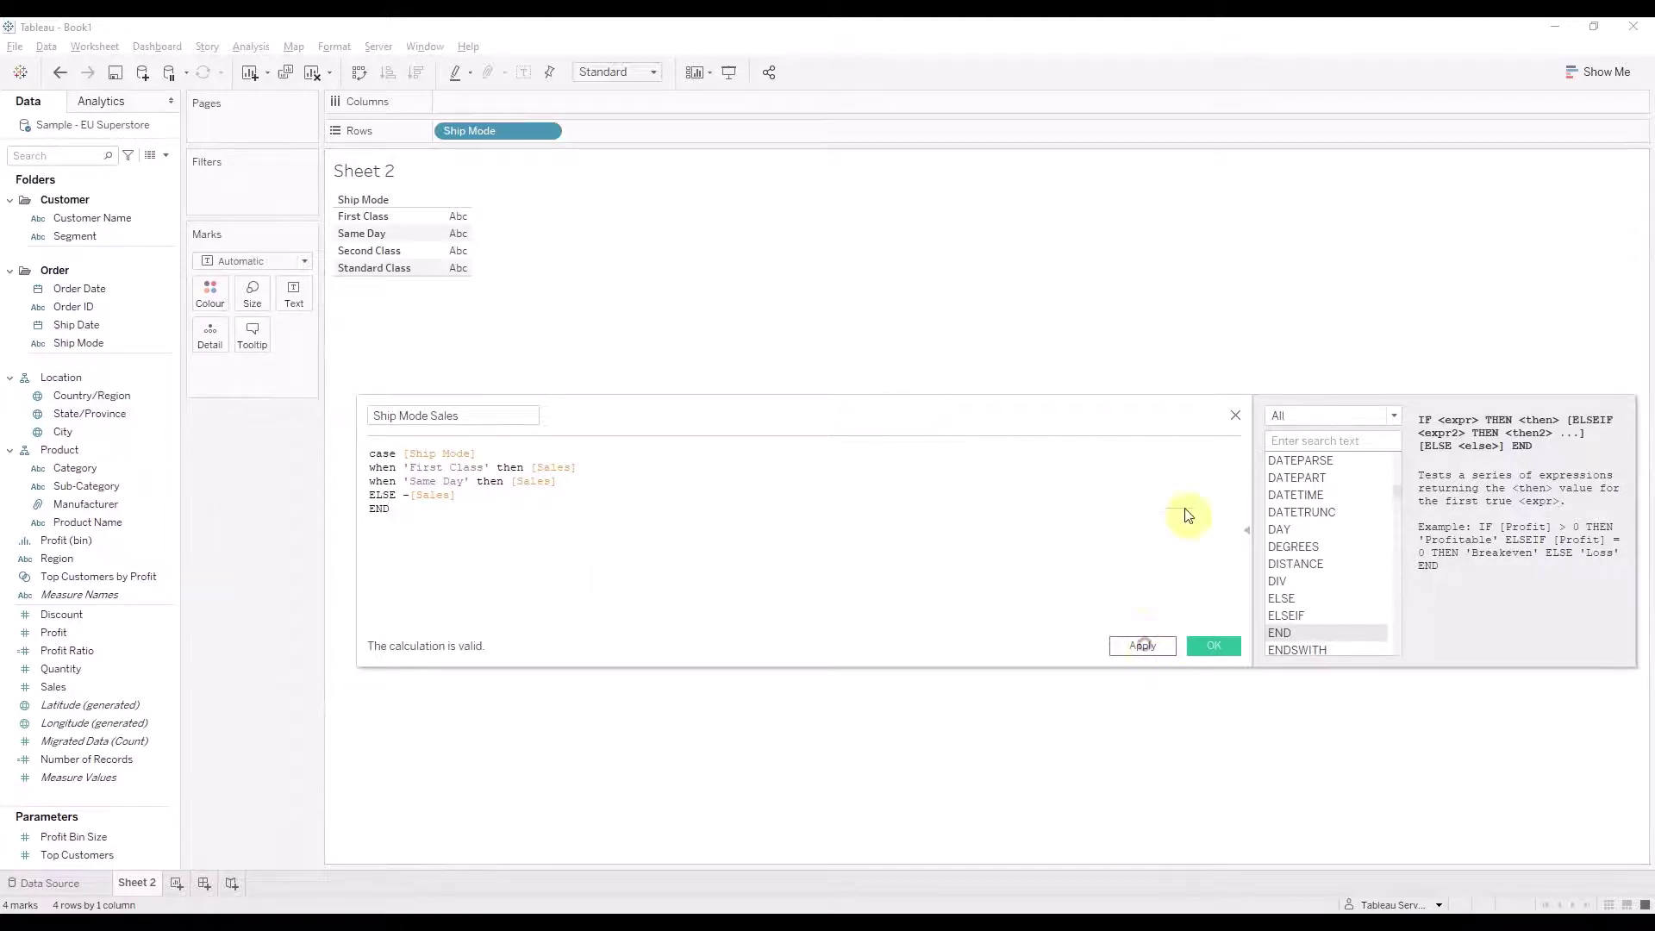
Close the Ship Mode Sales calculation editor
{"action": "left_click", "coordinate": [1235, 415]}
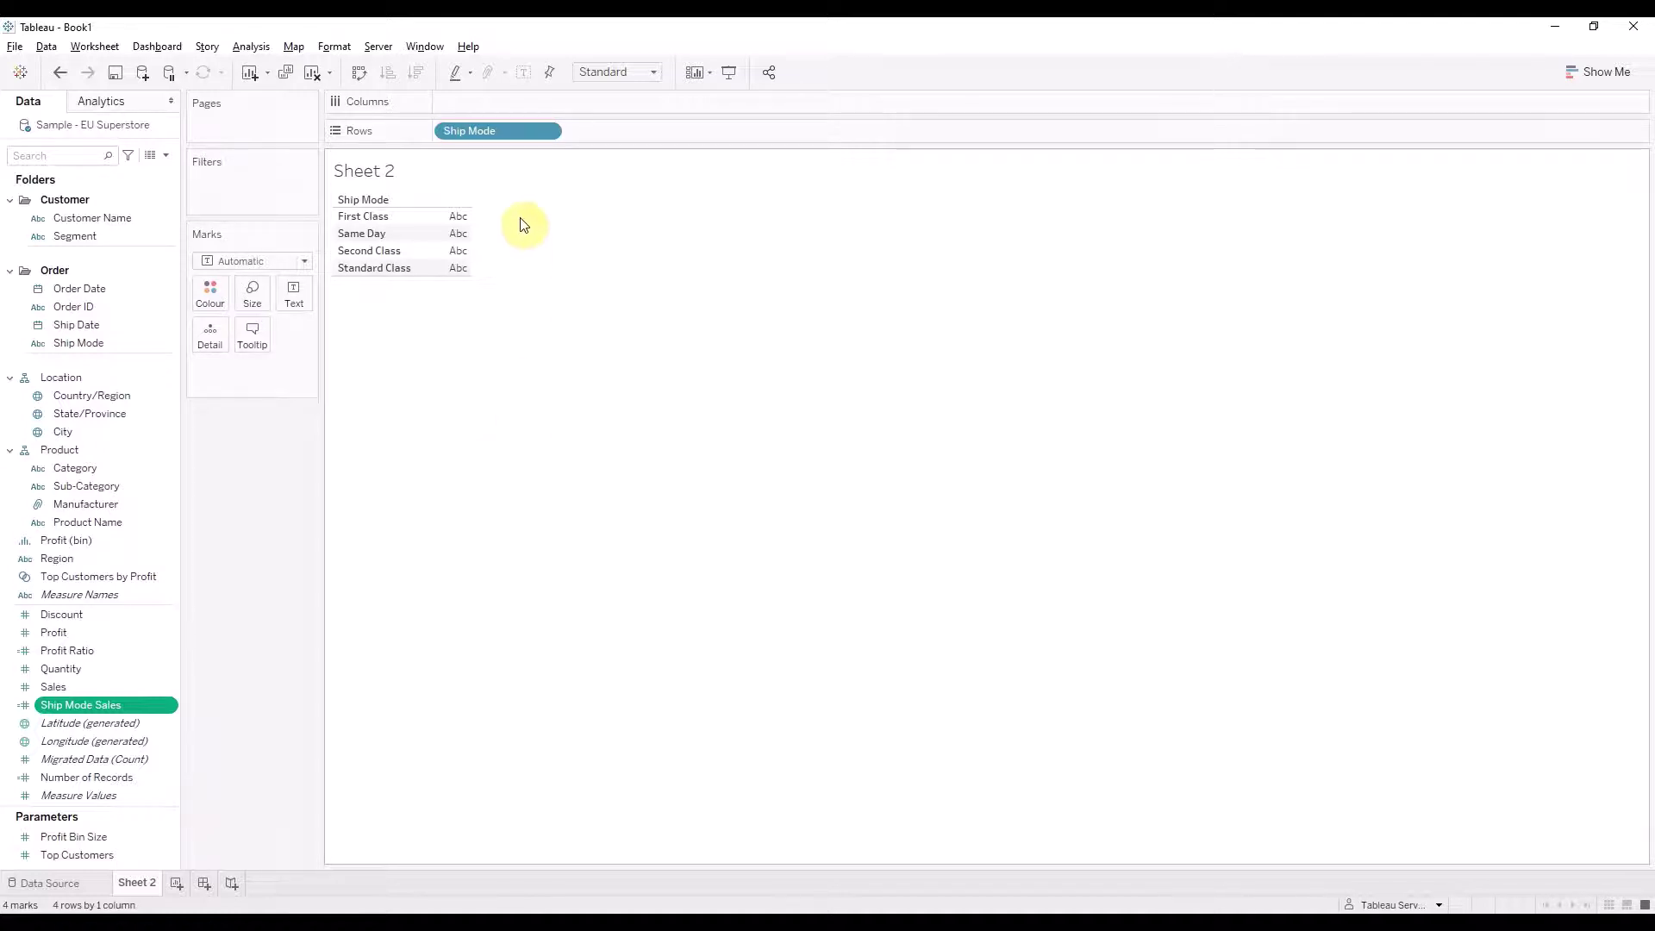
Plot Ship Mode Sales on Rows against continuous day of Order Date on Columns, removing Ship Mode
{"action": "mouse_move", "coordinate": [509, 135]}
{"action": "left_mouse_down"}
{"action": "mouse_move", "coordinate": [426, 394]}
{"action": "mouse_move", "coordinate": [276, 470]}
{"action": "left_mouse_up"}
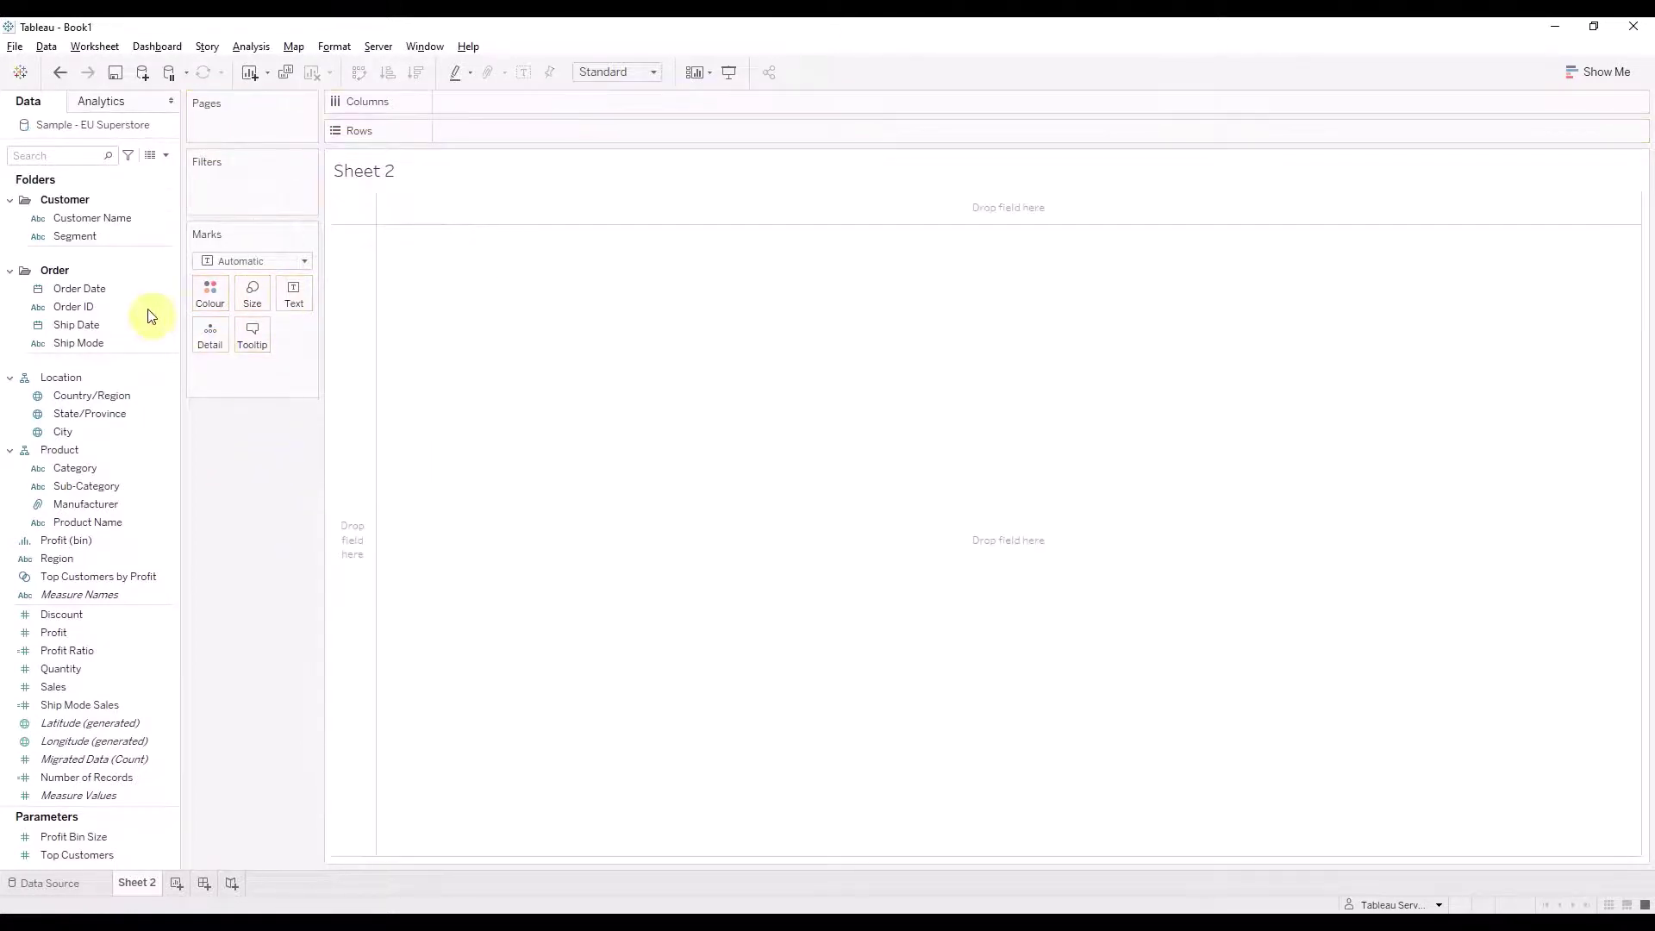
{"action": "mouse_move", "coordinate": [79, 289]}
{"action": "left_mouse_down"}
{"action": "mouse_move", "coordinate": [421, 163]}
{"action": "mouse_move", "coordinate": [492, 105]}
{"action": "left_mouse_up"}
{"action": "right_click", "coordinate": [502, 103]}
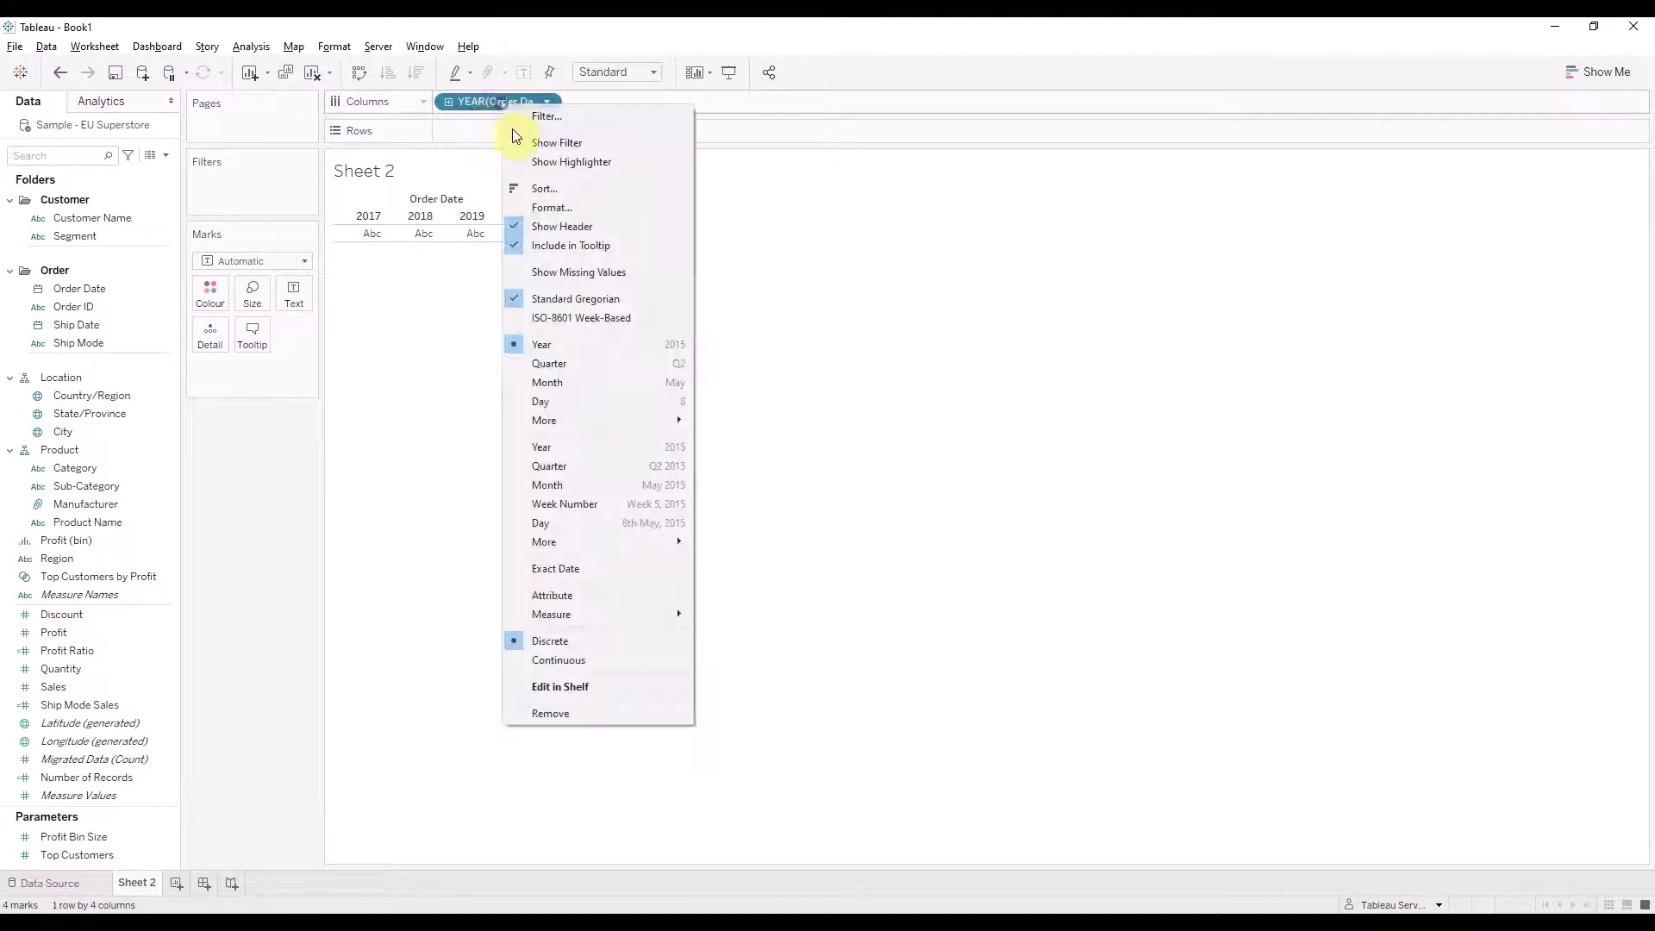
{"action": "left_click", "coordinate": [607, 524]}
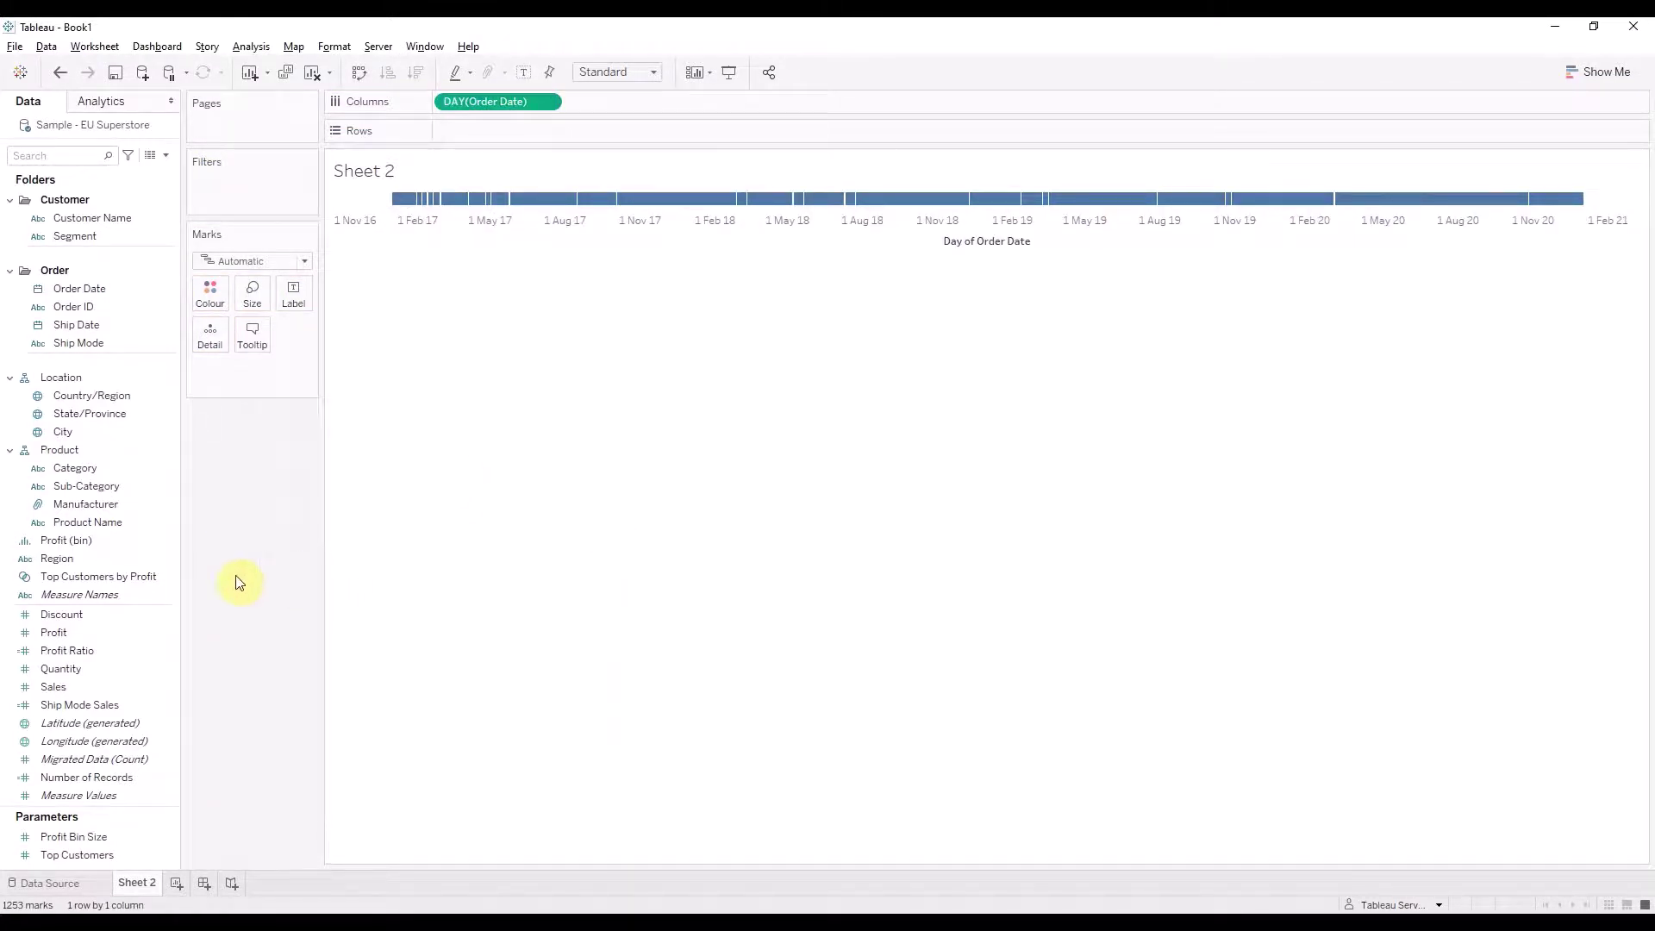
{"action": "mouse_move", "coordinate": [82, 704]}
{"action": "left_mouse_down"}
{"action": "mouse_move", "coordinate": [290, 574]}
{"action": "mouse_move", "coordinate": [487, 136]}
{"action": "left_mouse_up"}
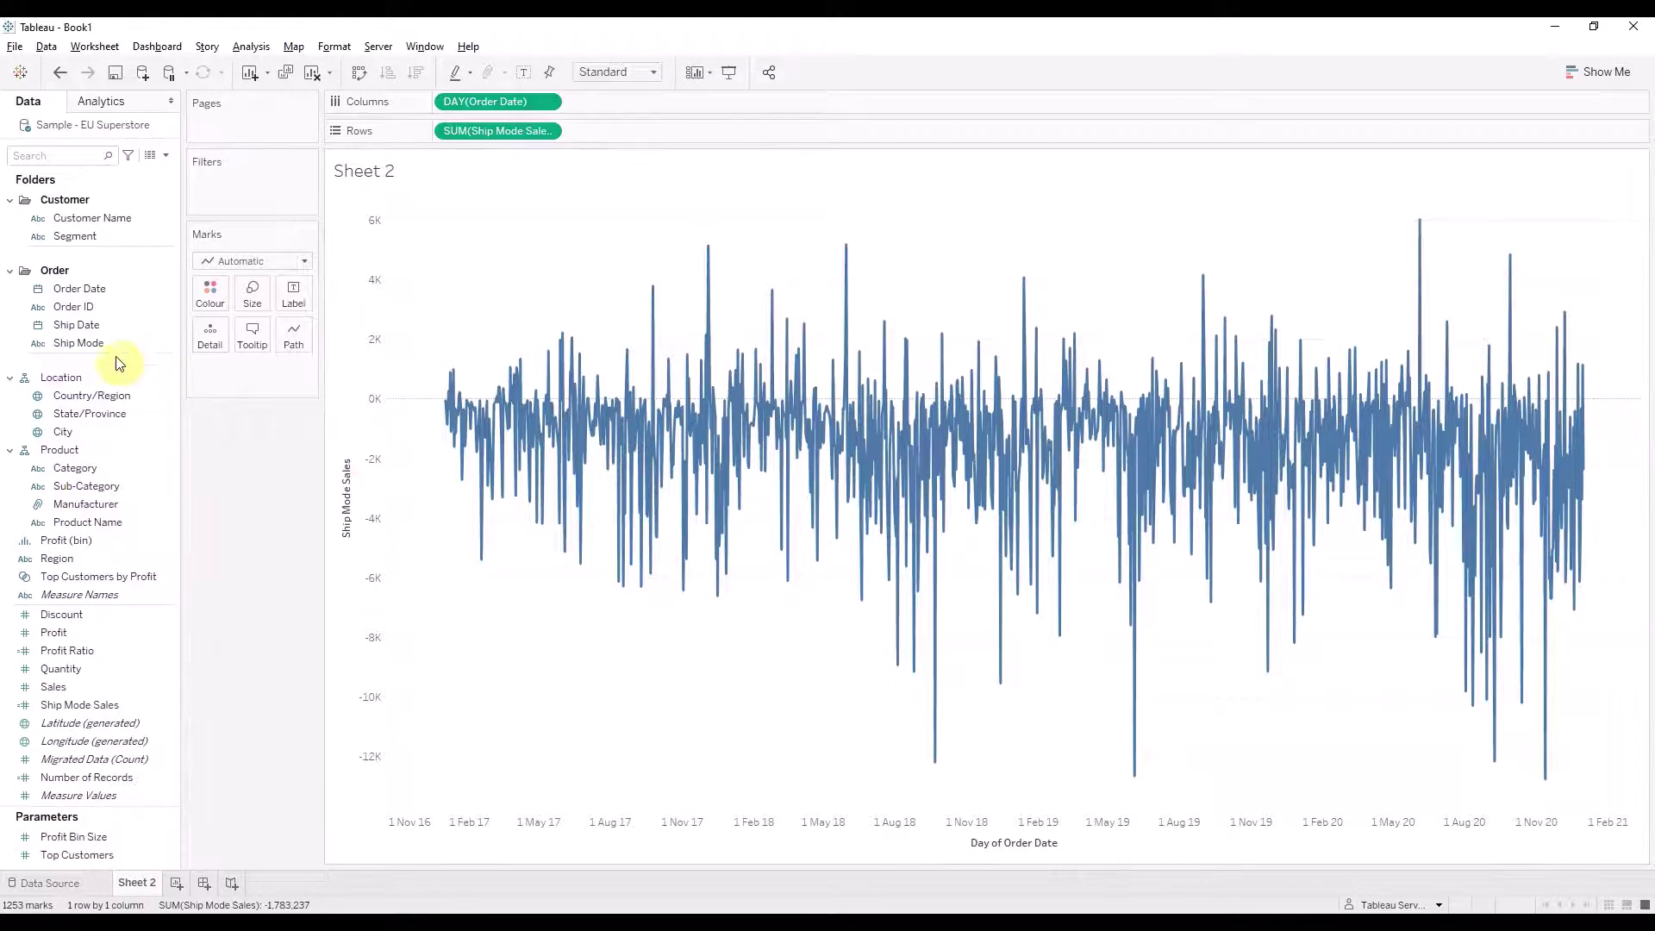
Colour the marks by Ship Mode and change the mark type to Area
{"action": "left_click_drag", "start_coordinate": [86, 343], "coordinate": [211, 299]}
{"action": "left_click", "coordinate": [250, 260]}
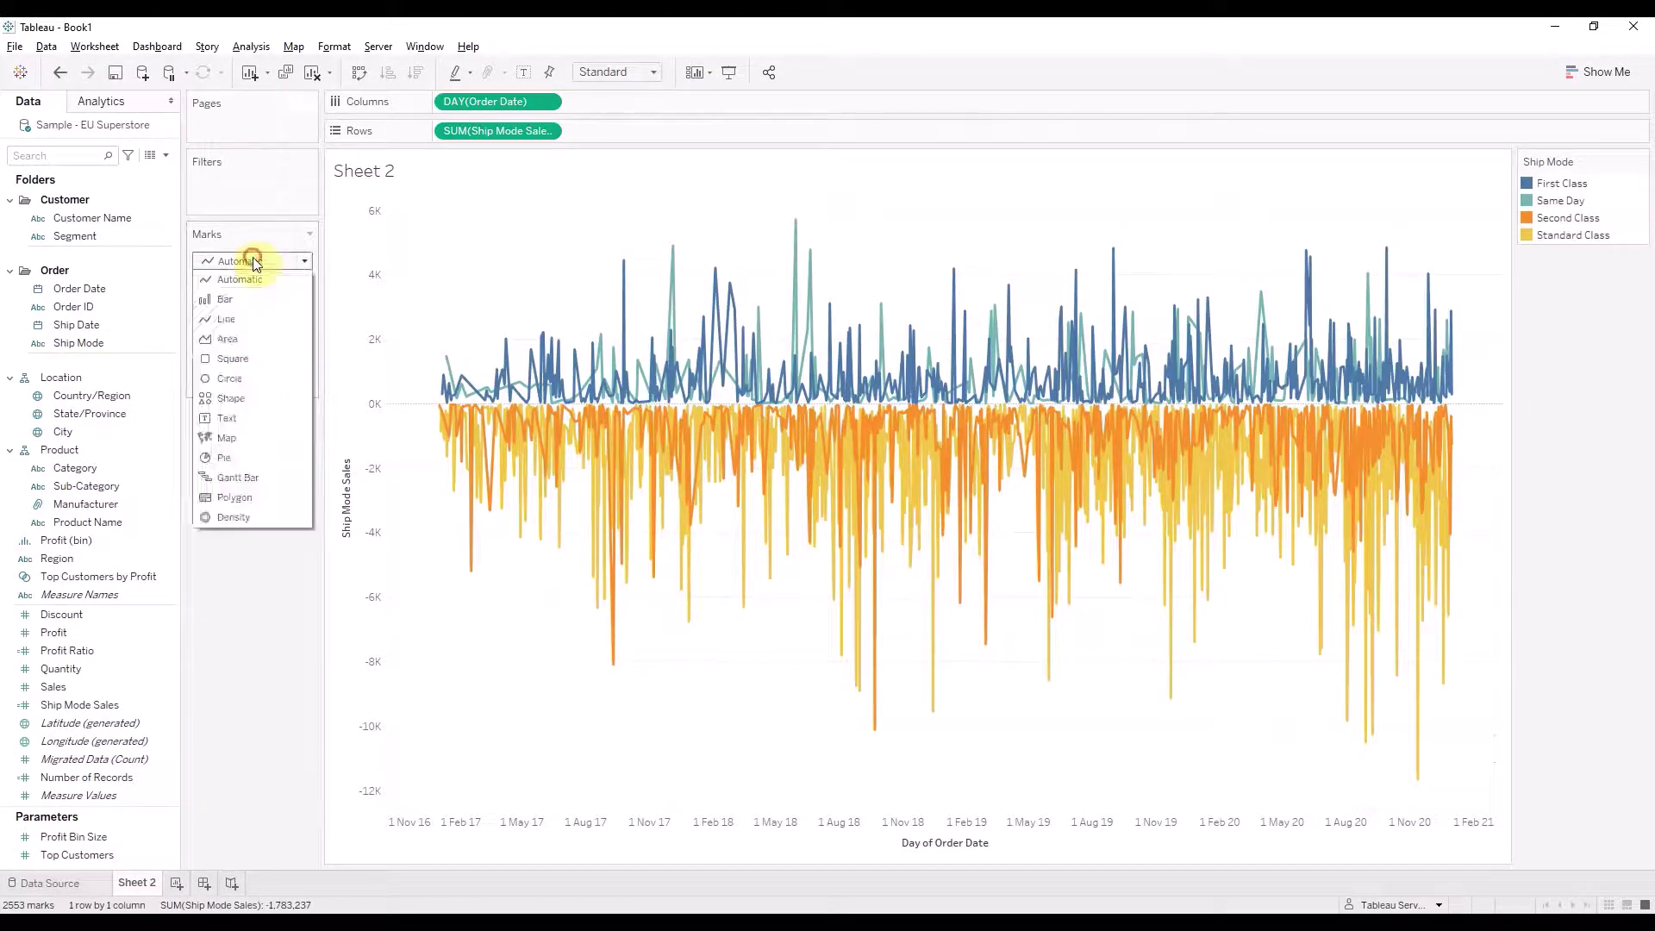
{"action": "left_click", "coordinate": [250, 339]}
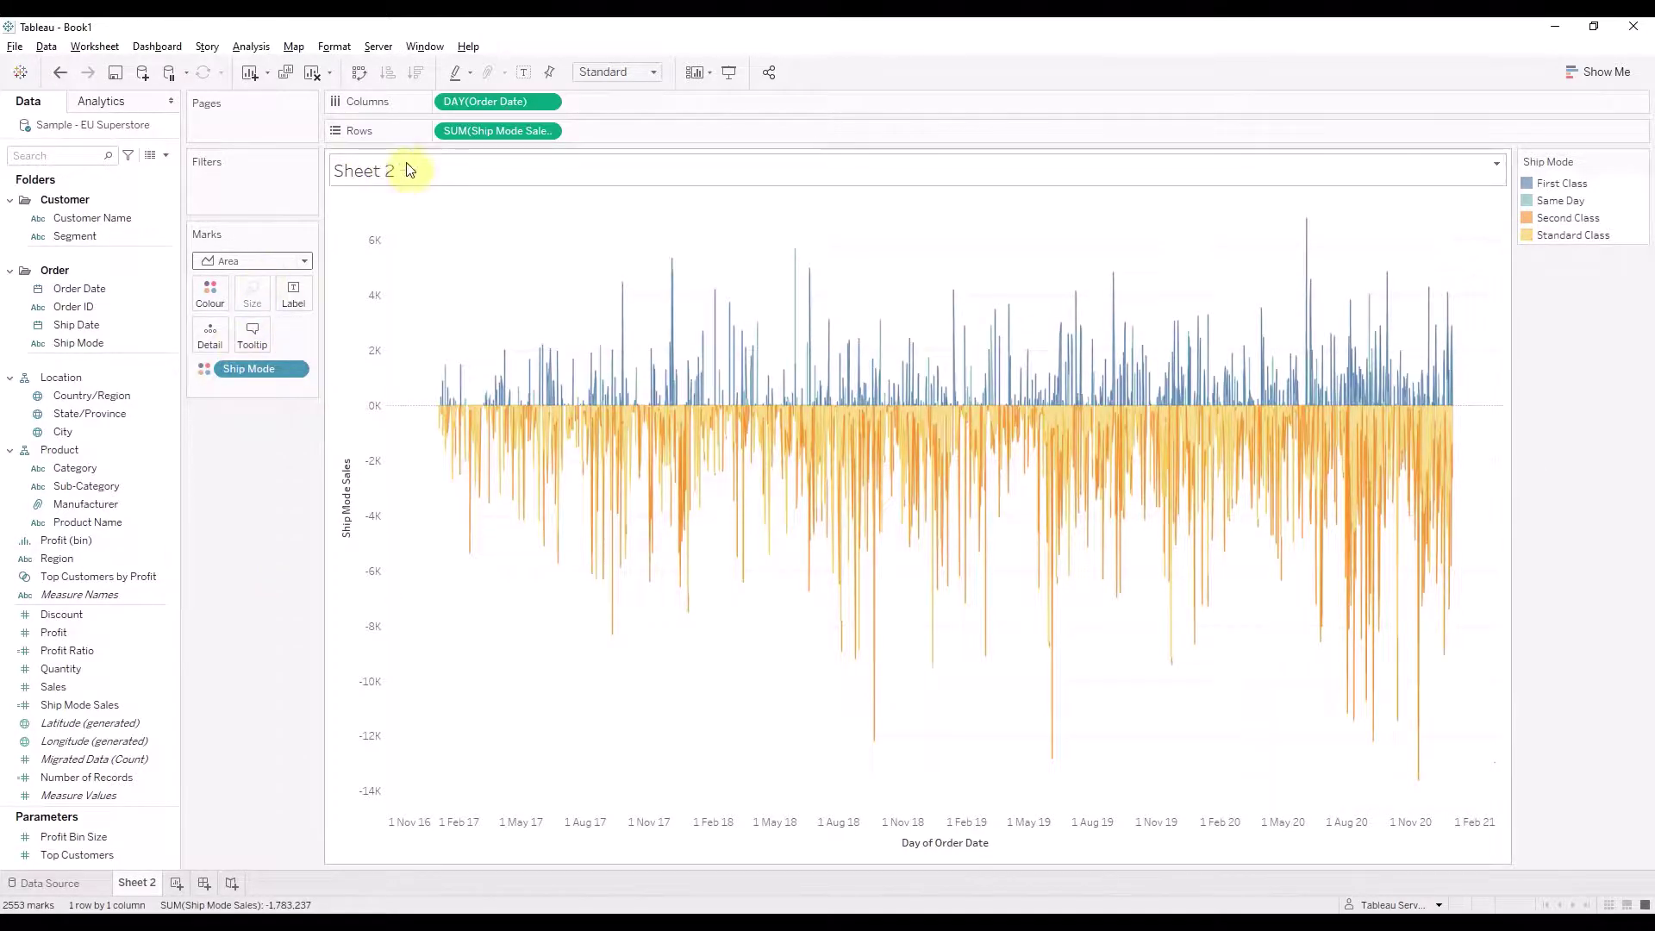
Add a moving-average table calculation to Ship Mode Sales over the previous 30 values
{"action": "mouse_move", "coordinate": [497, 131]}
{"action": "right_click", "coordinate": [459, 134]}
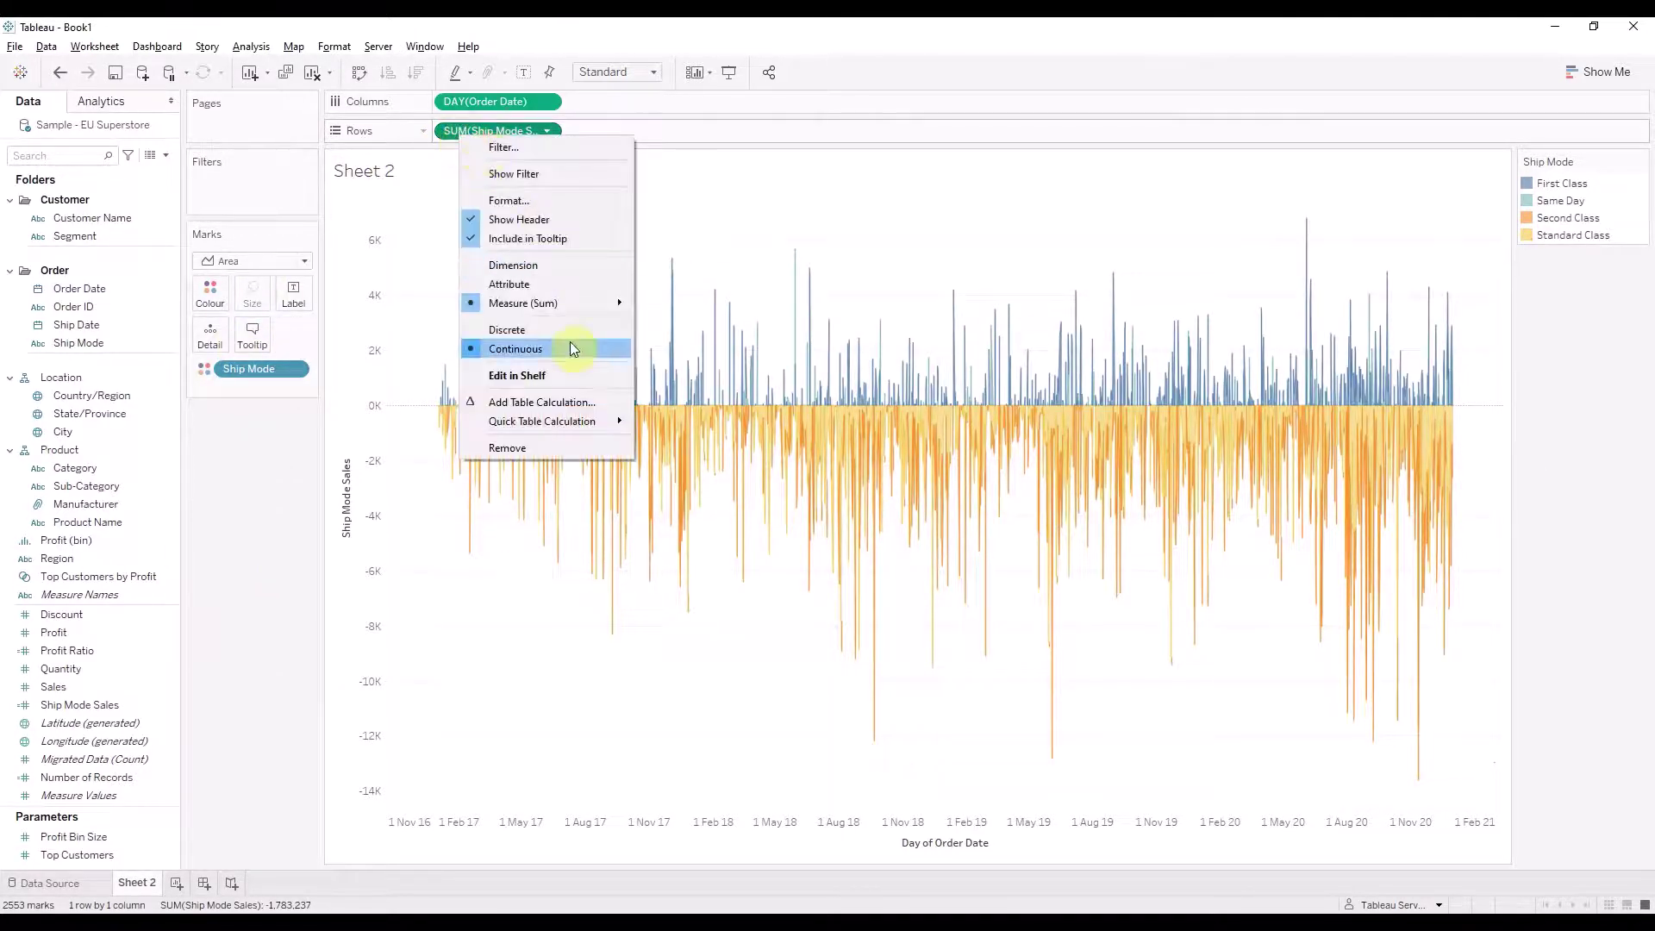
{"action": "left_click", "coordinate": [543, 403]}
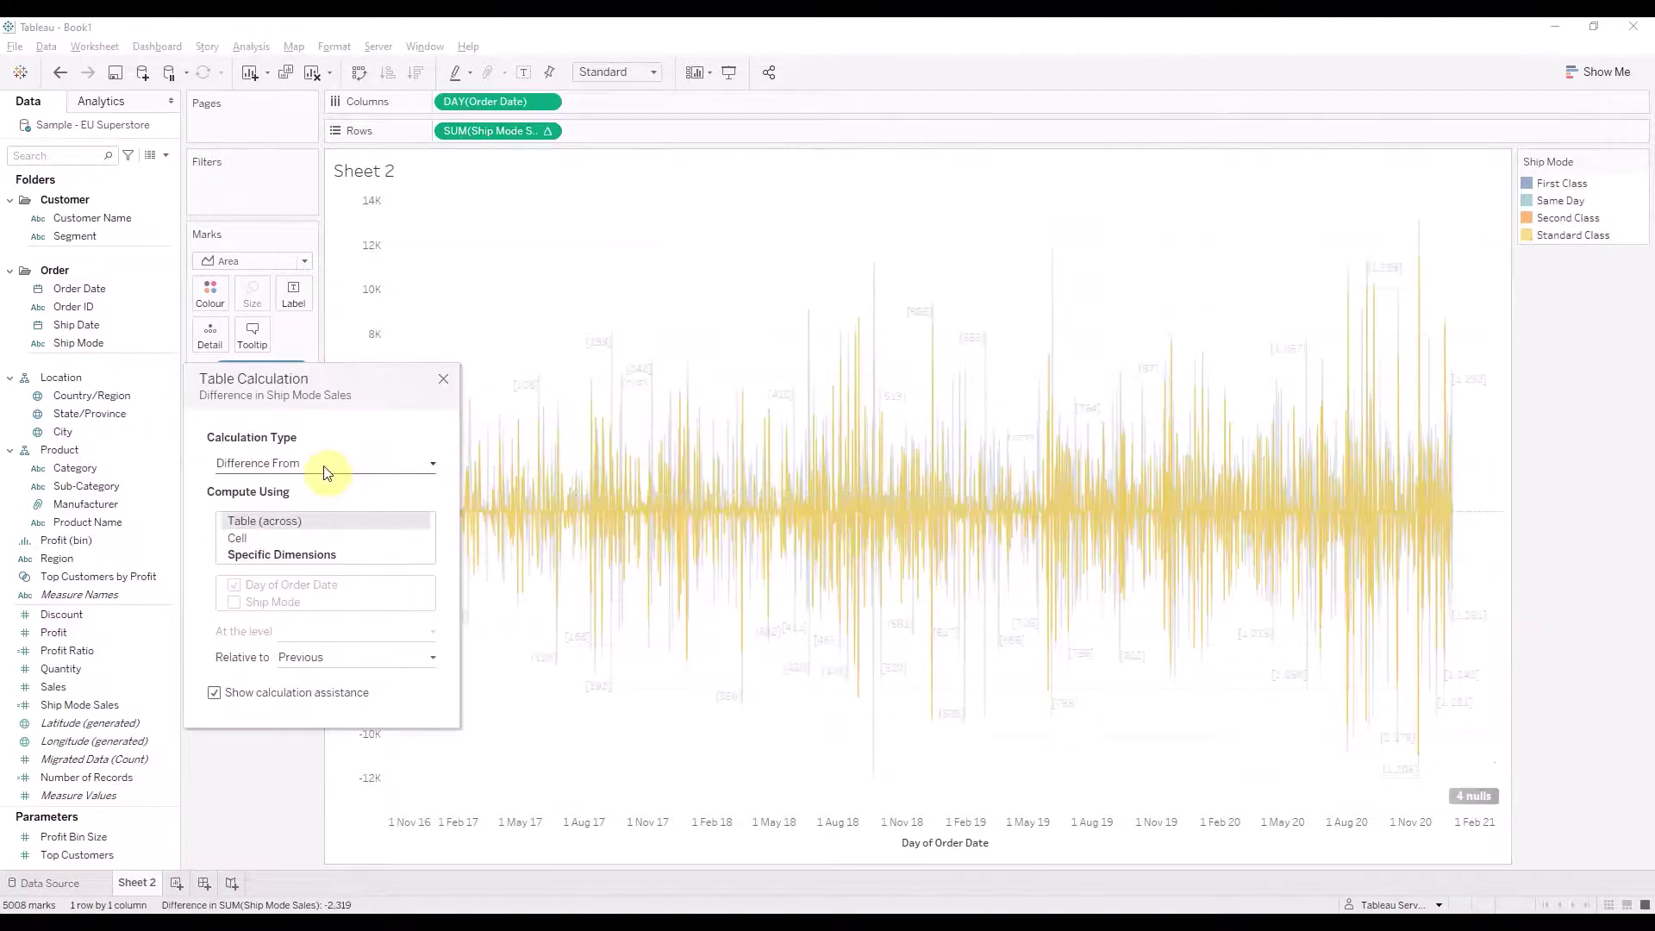
{"action": "left_click", "coordinate": [258, 464]}
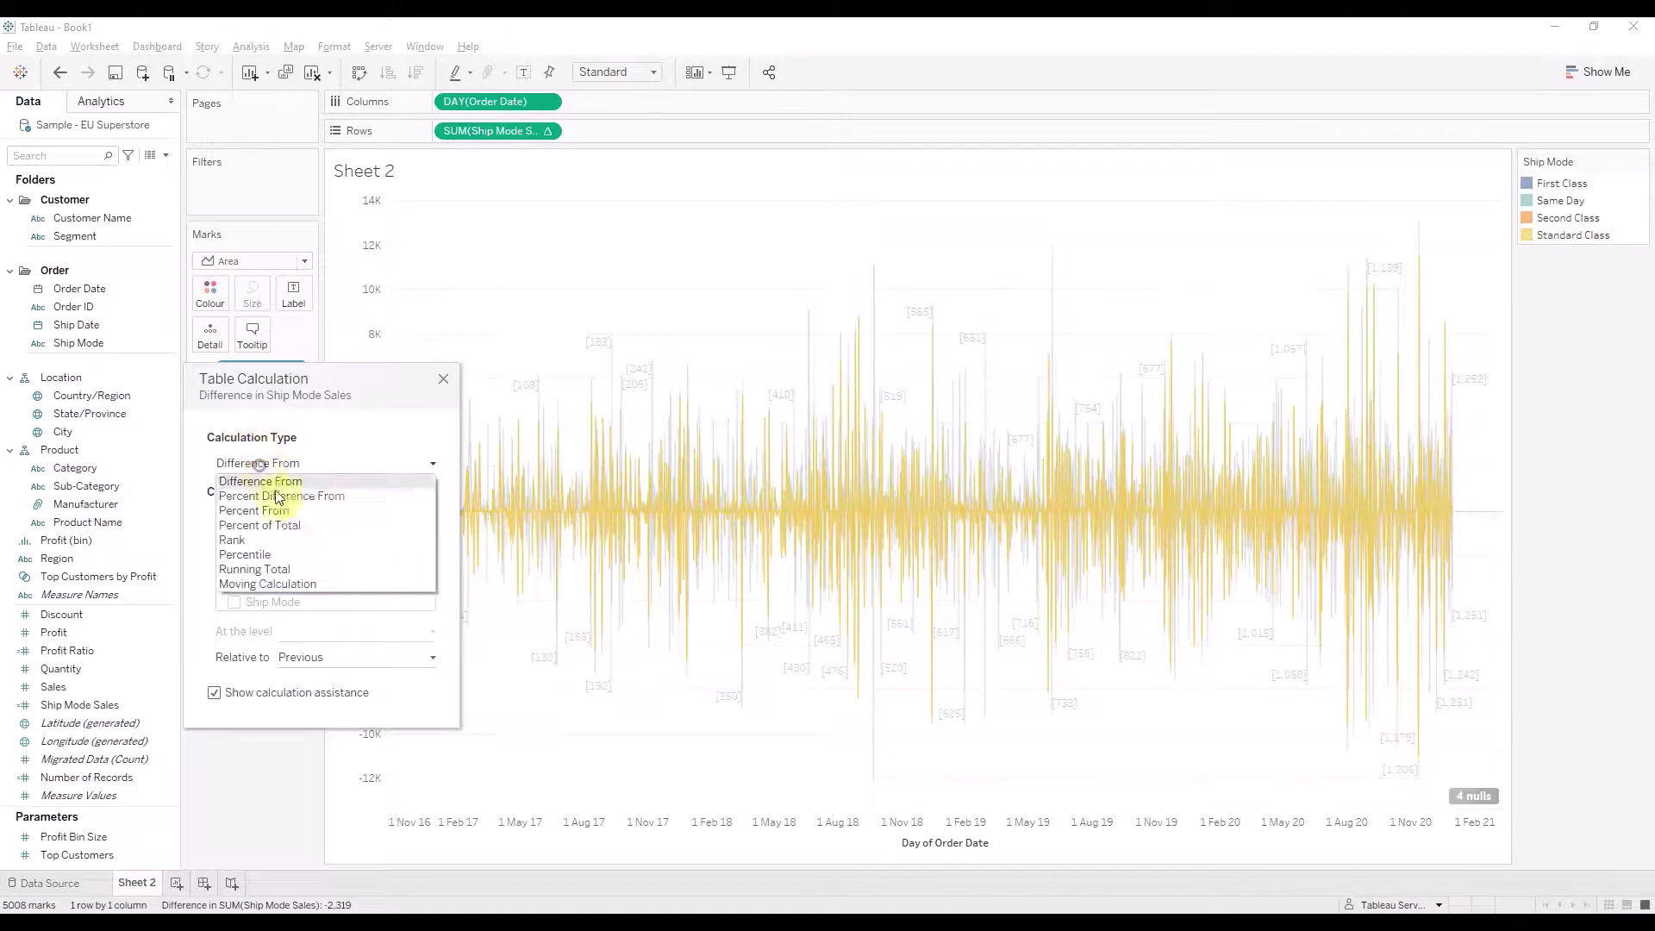
{"action": "left_click", "coordinate": [298, 587]}
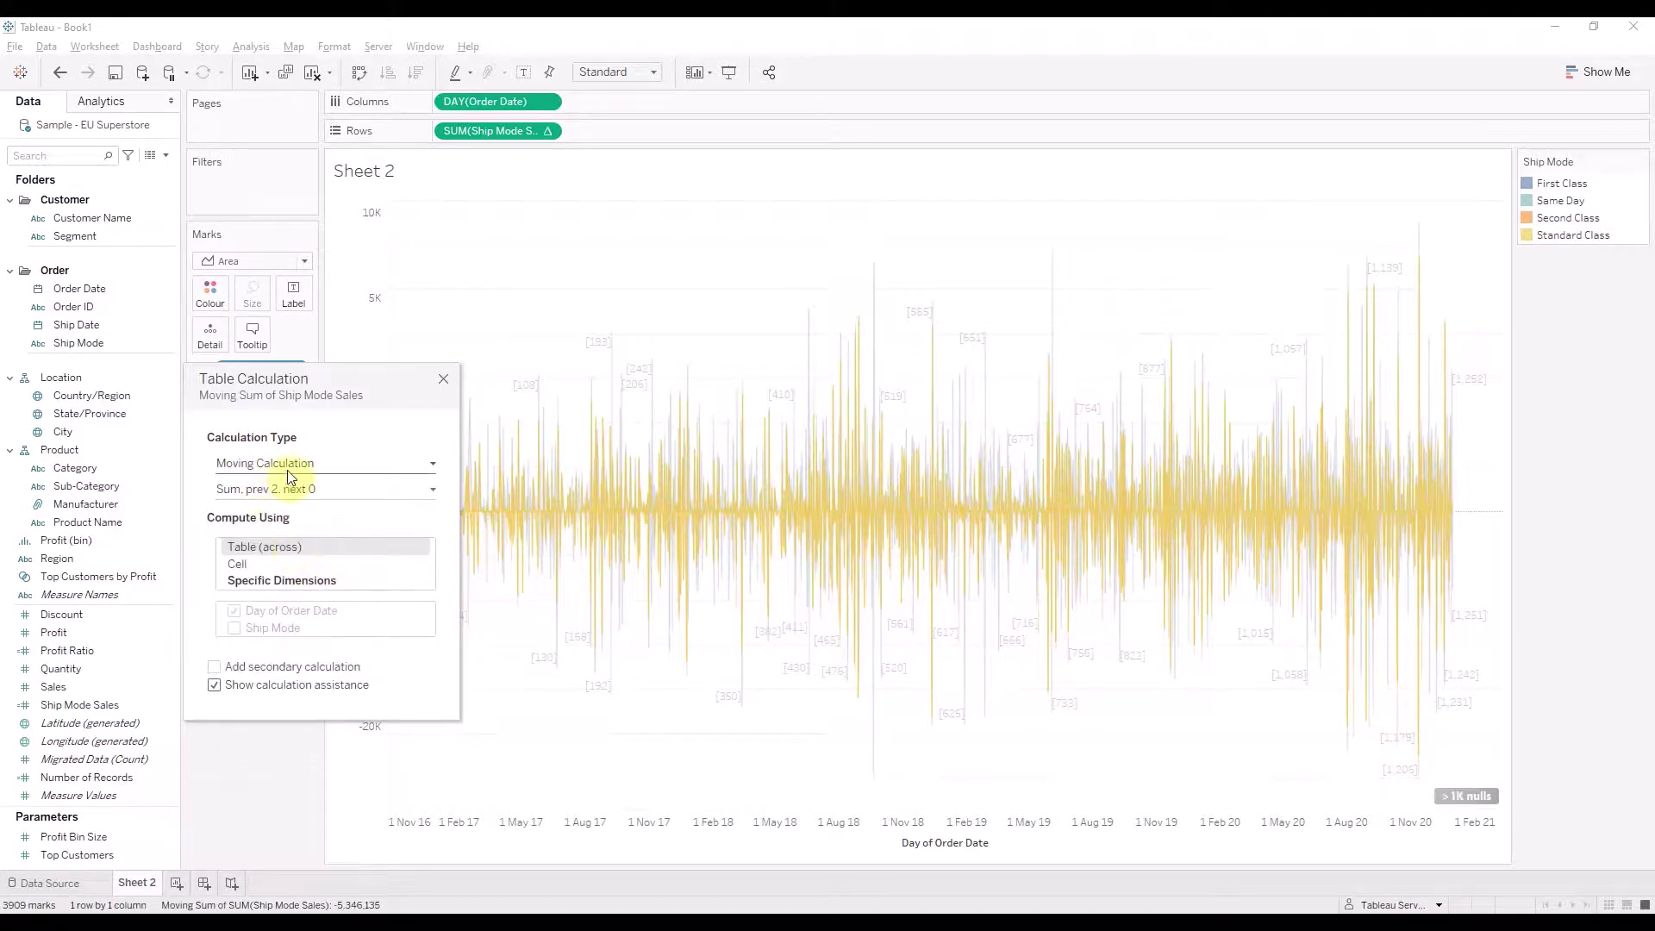
{"action": "left_click", "coordinate": [271, 489]}
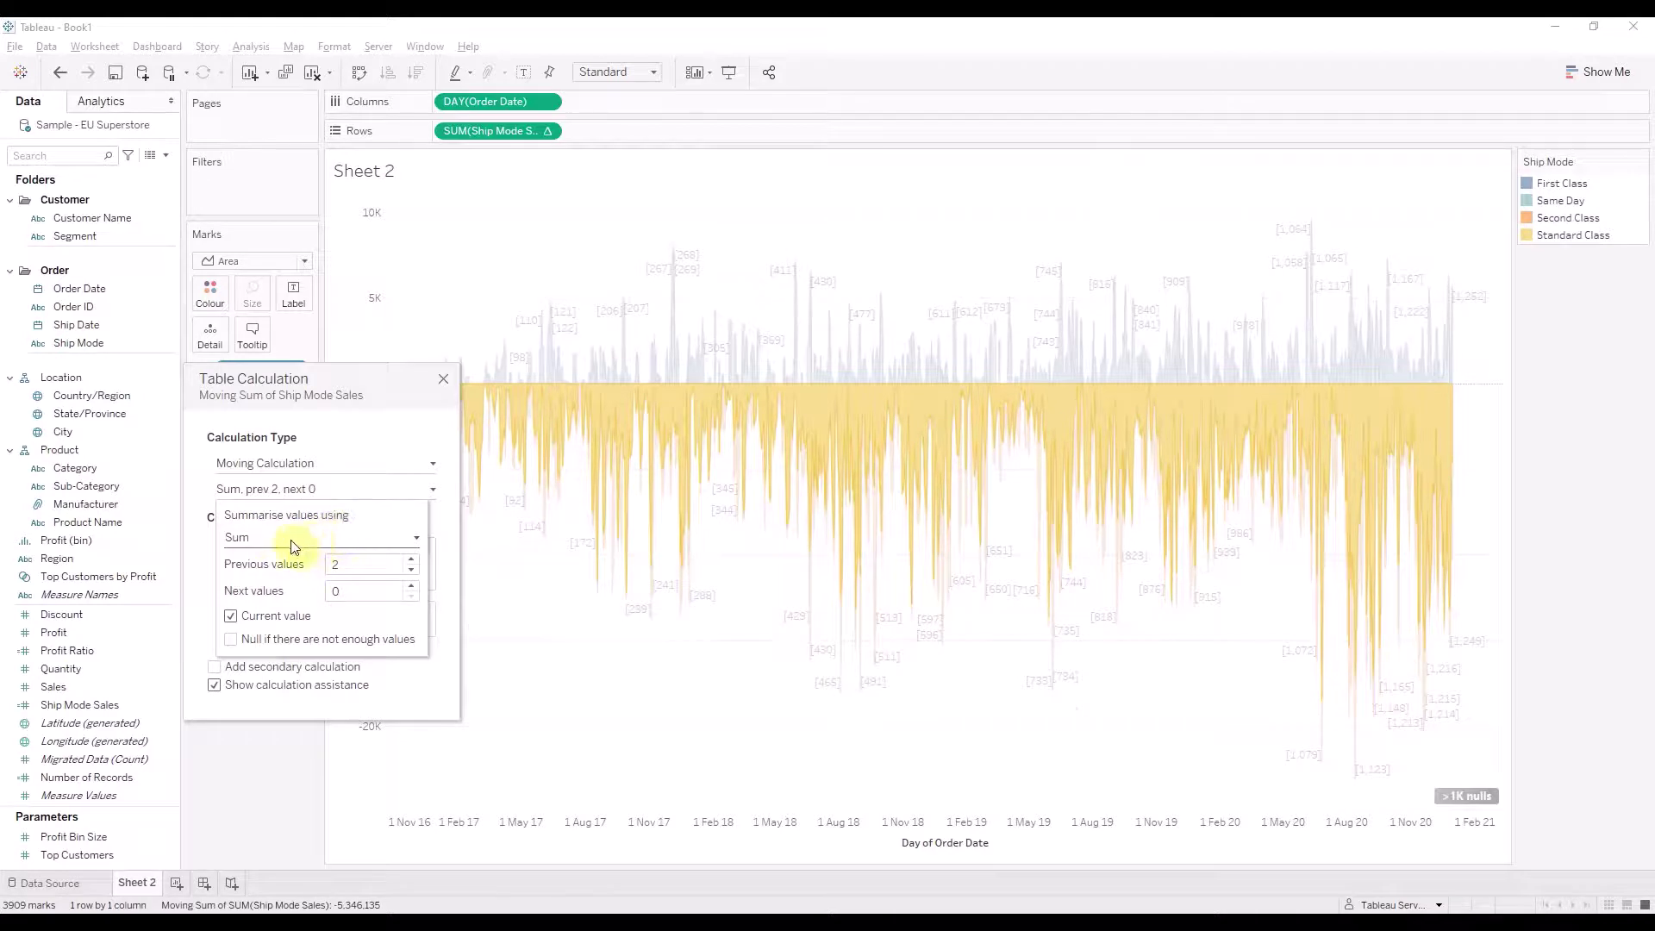
{"action": "left_click", "coordinate": [291, 538]}
{"action": "left_click", "coordinate": [291, 571]}
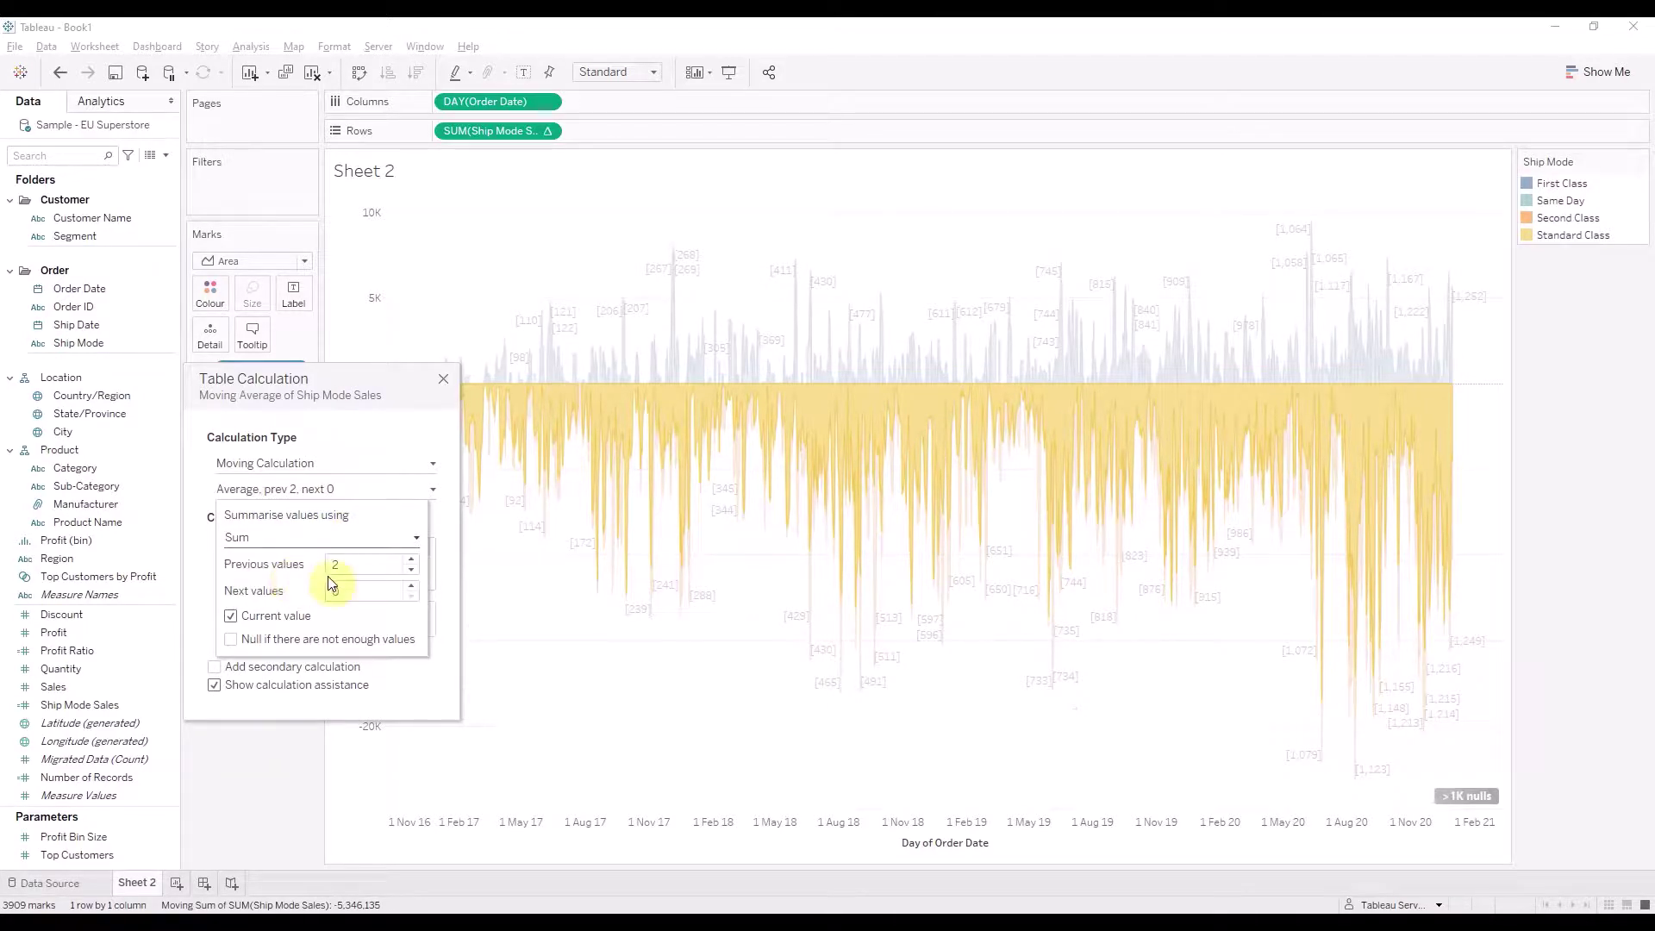
{"action": "left_click", "coordinate": [368, 570]}
{"action": "key", "text": "BackSpace"}
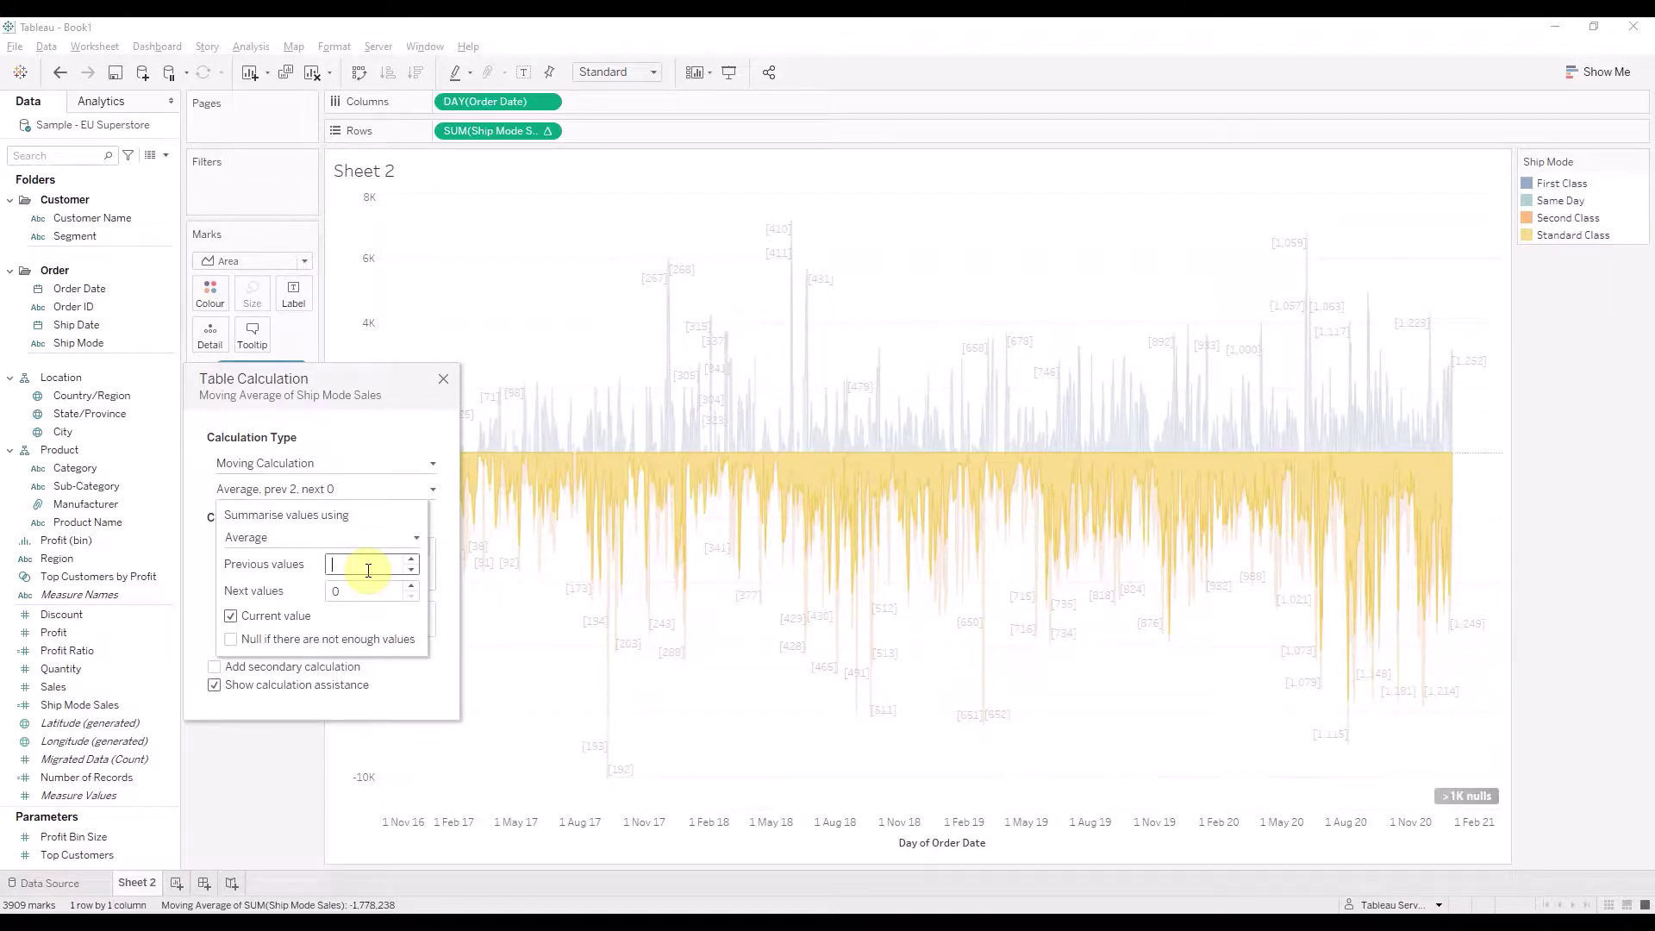
{"action": "type", "text": "30"}
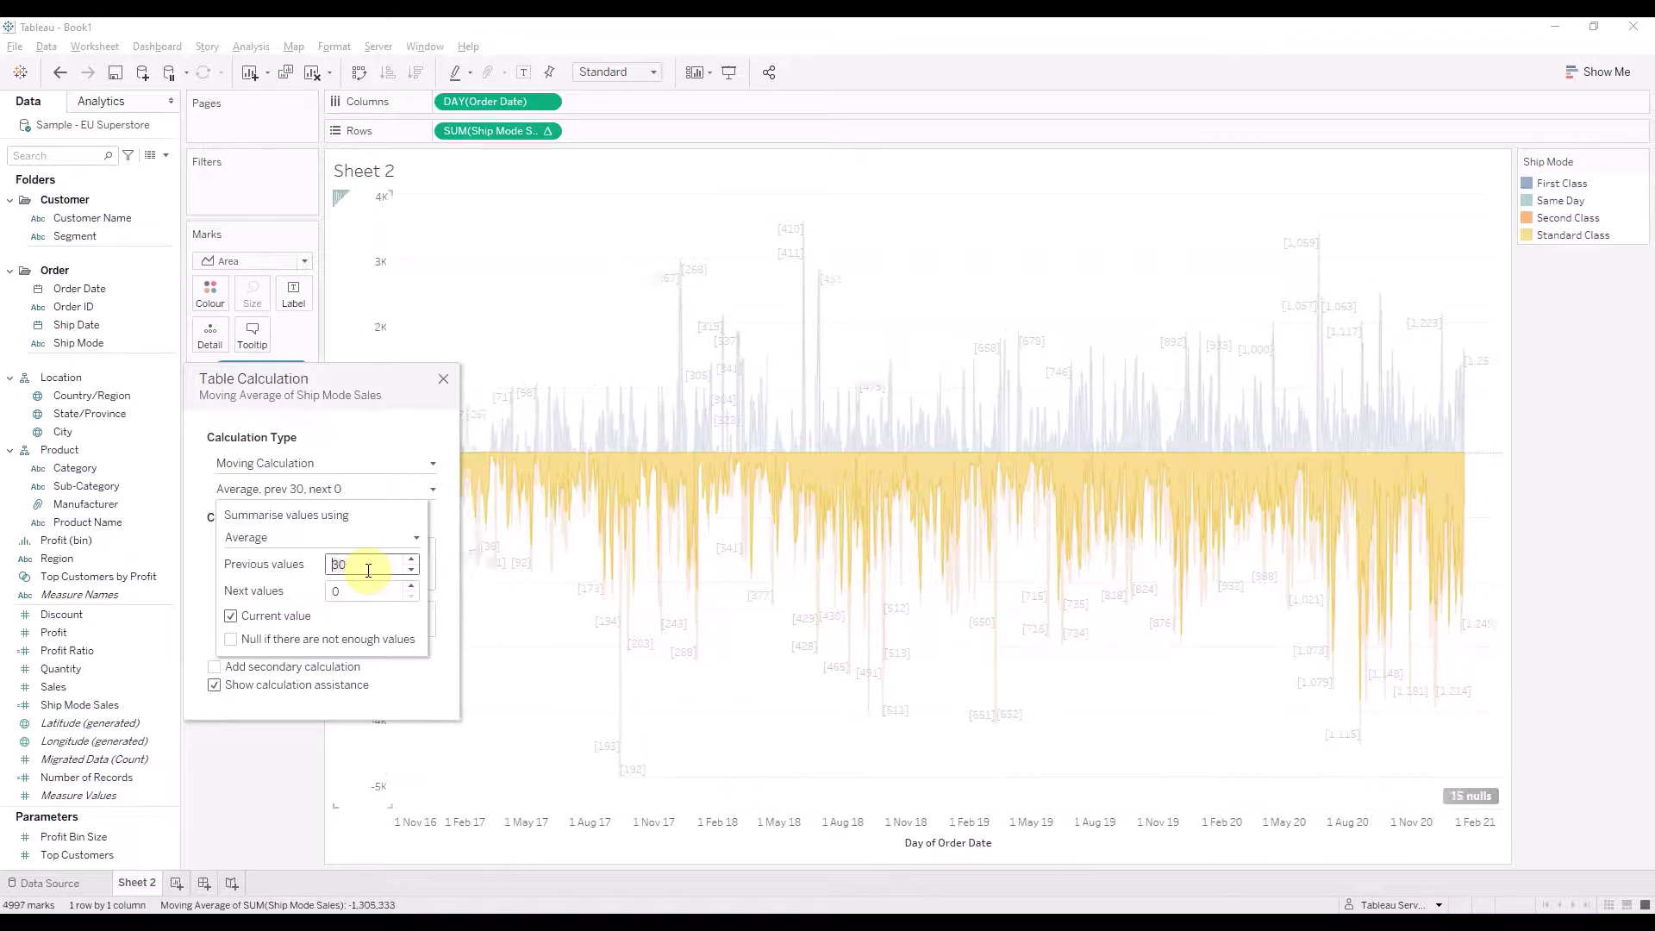
{"action": "left_click", "coordinate": [400, 417]}
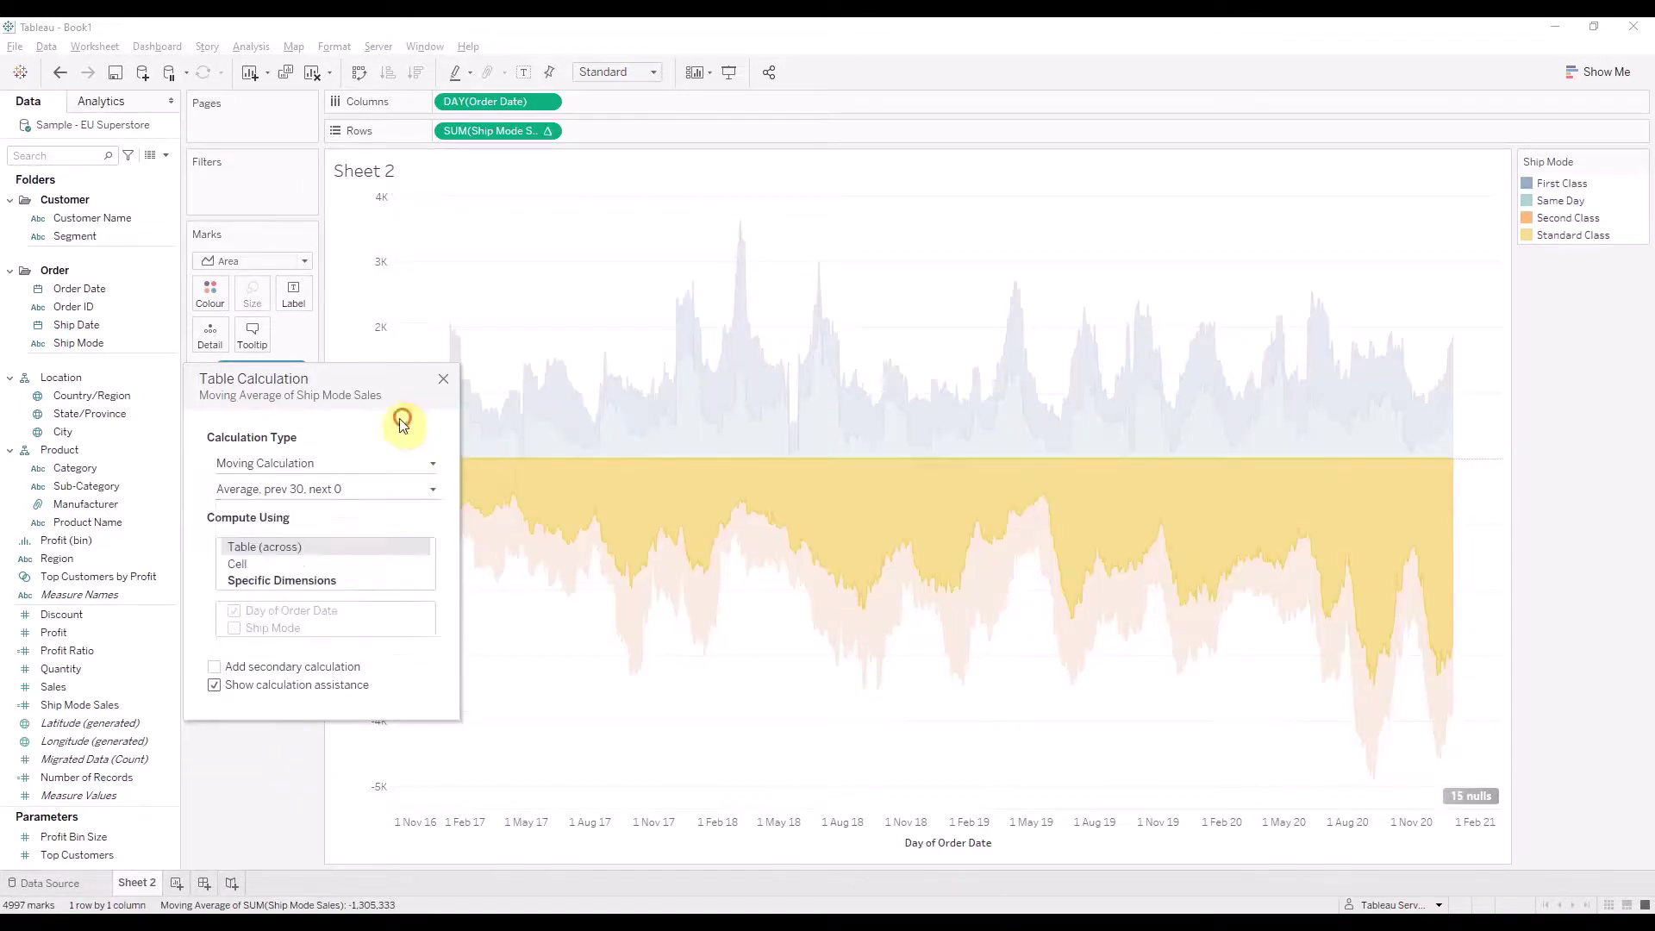
{"action": "left_click", "coordinate": [443, 380]}
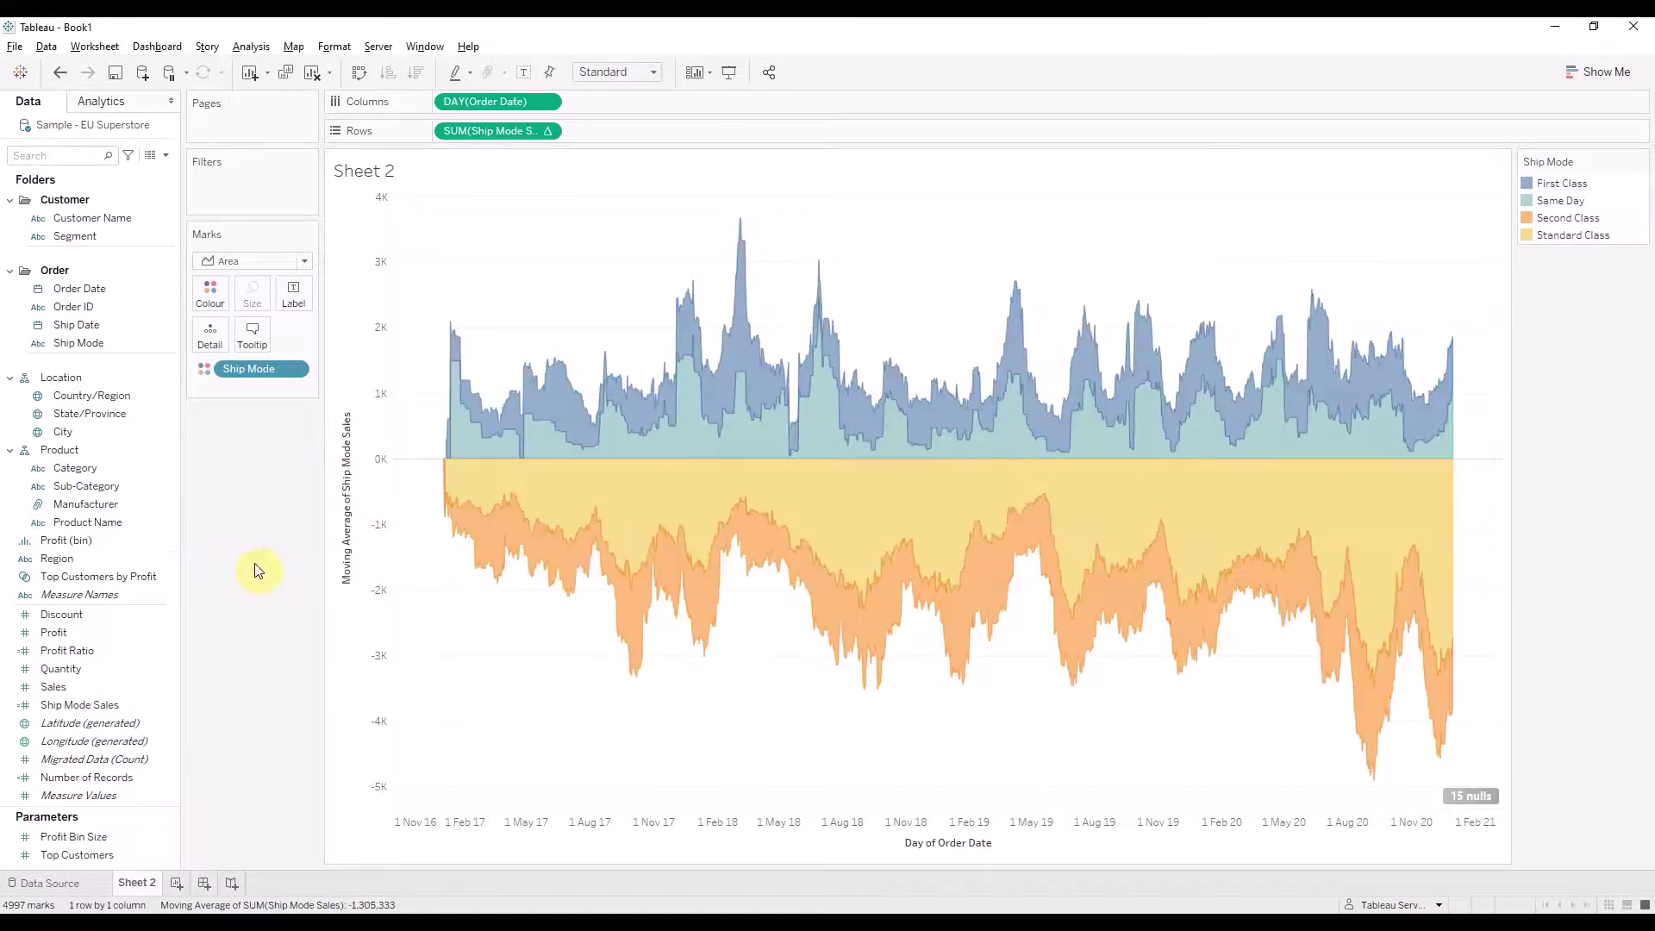
Show nulls at the default zero position and colour Standard Class pink and Second Class red
{"action": "left_click", "coordinate": [1471, 795]}
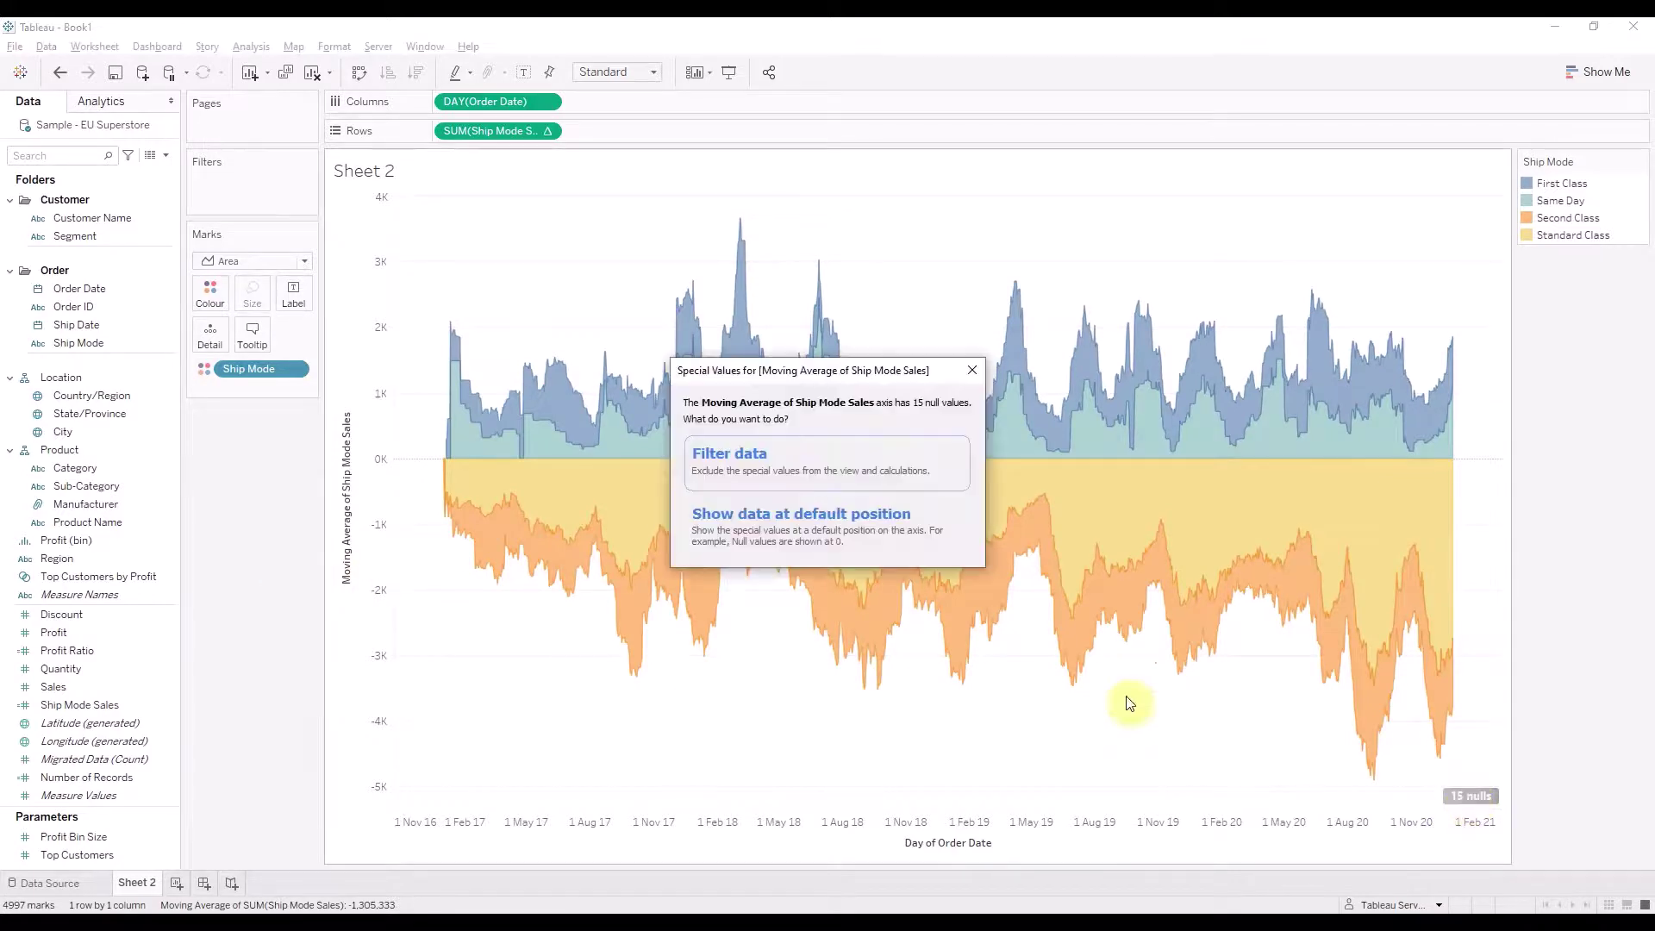
{"action": "left_click", "coordinate": [803, 513]}
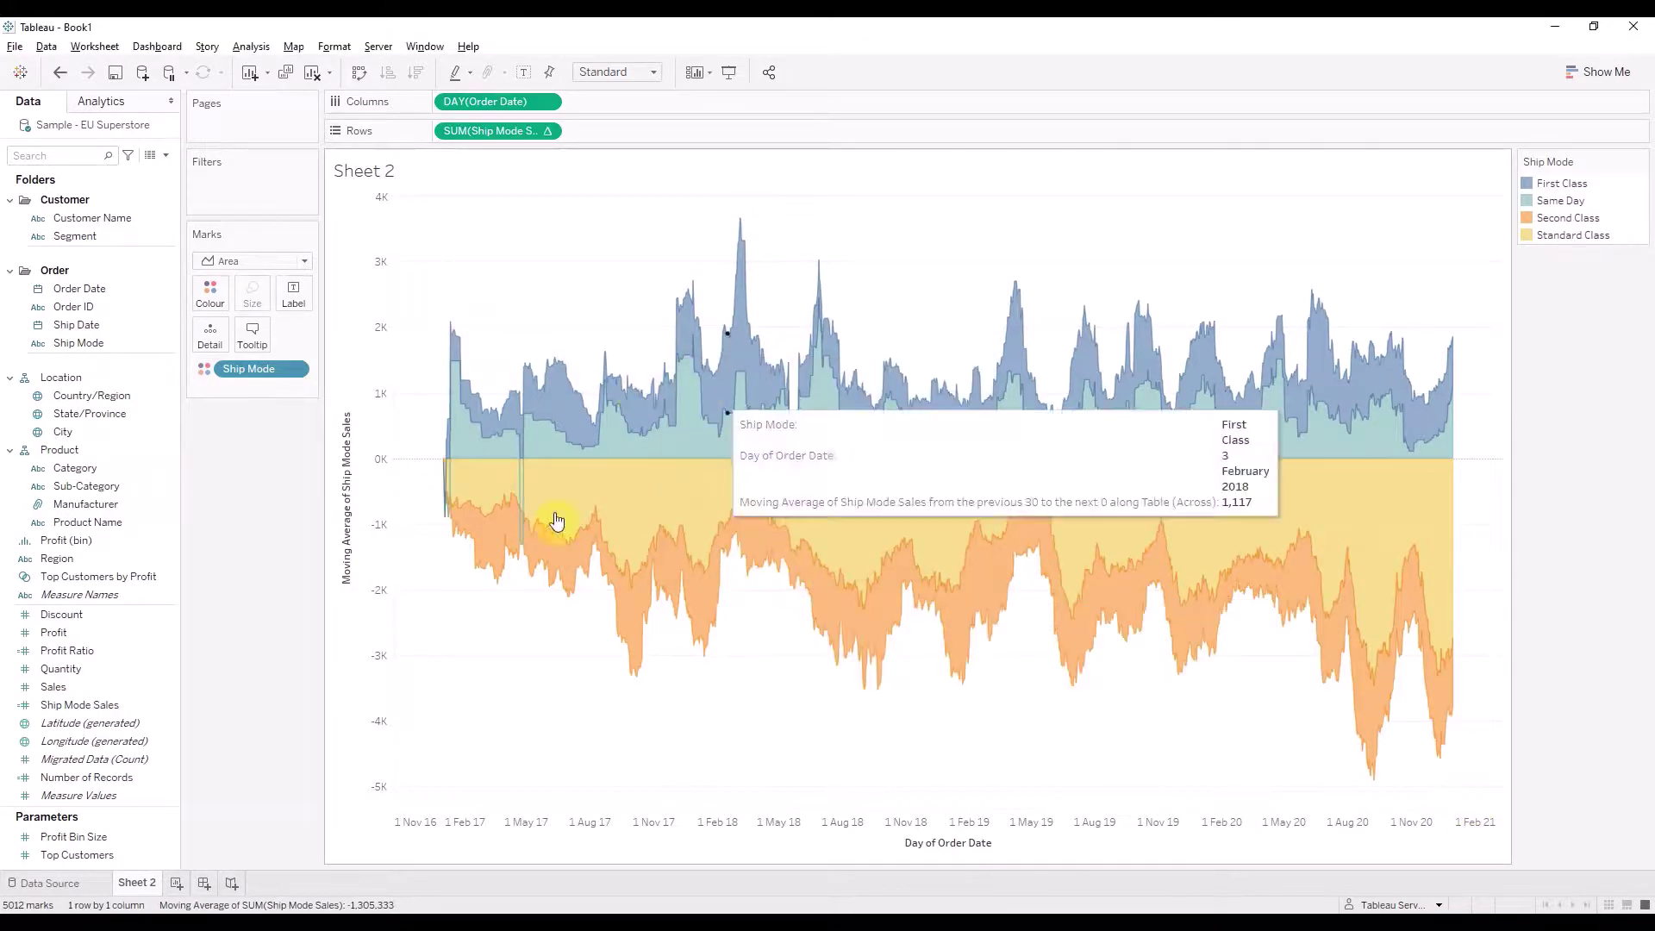
{"action": "left_click", "coordinate": [209, 293]}
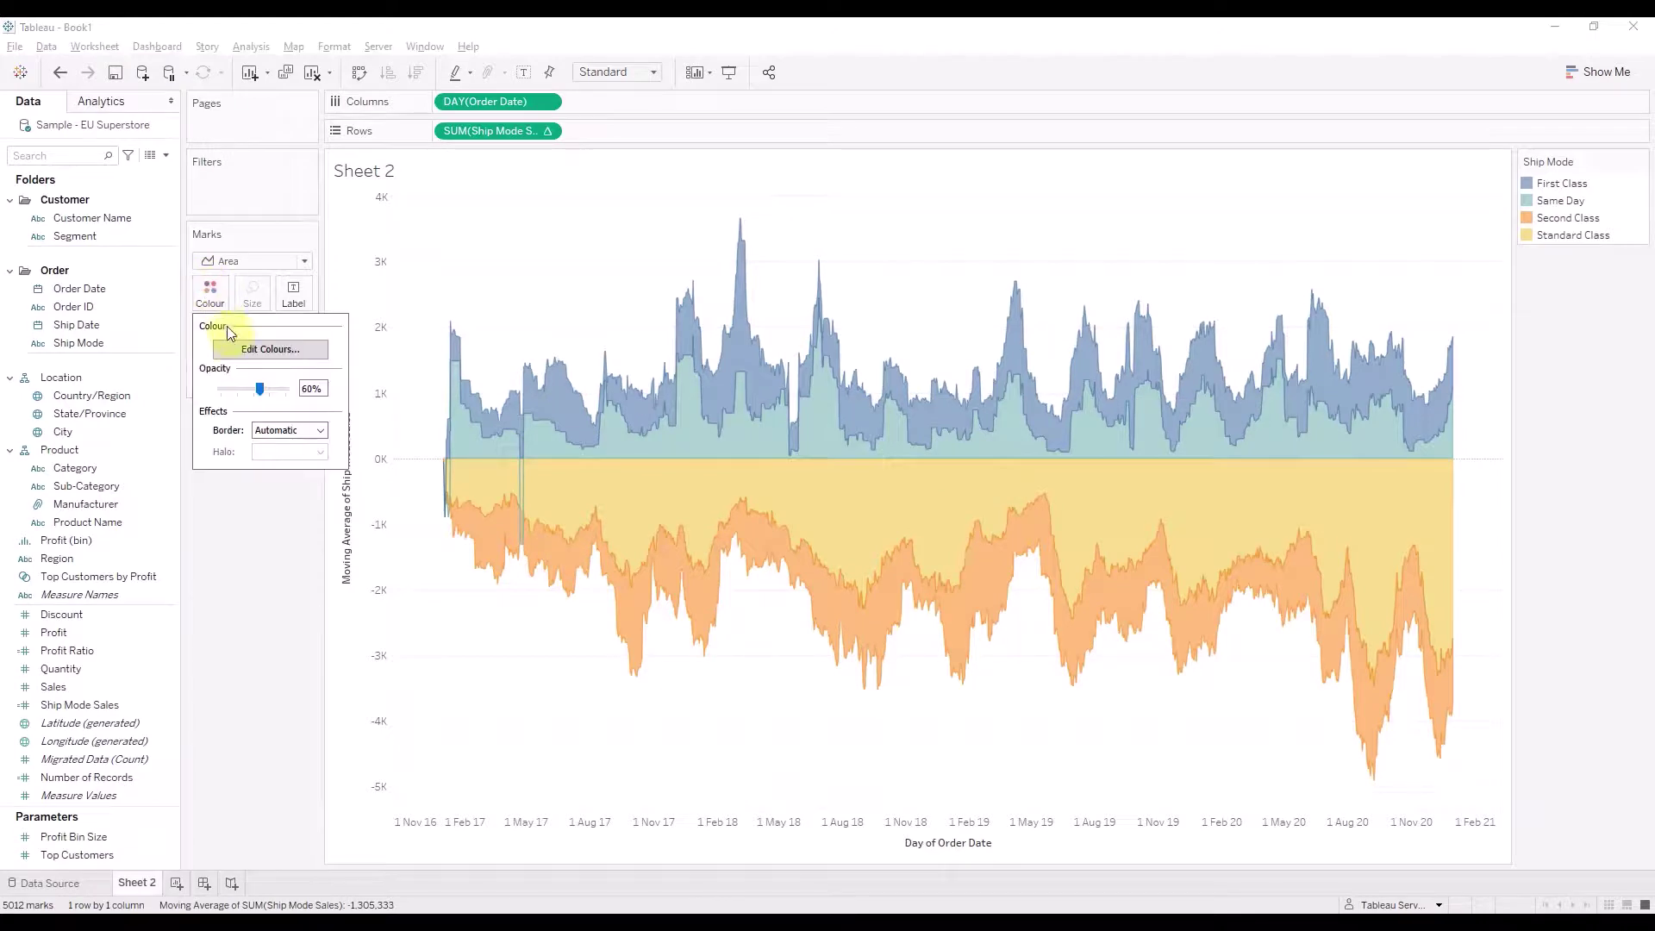
{"action": "left_click", "coordinate": [242, 349]}
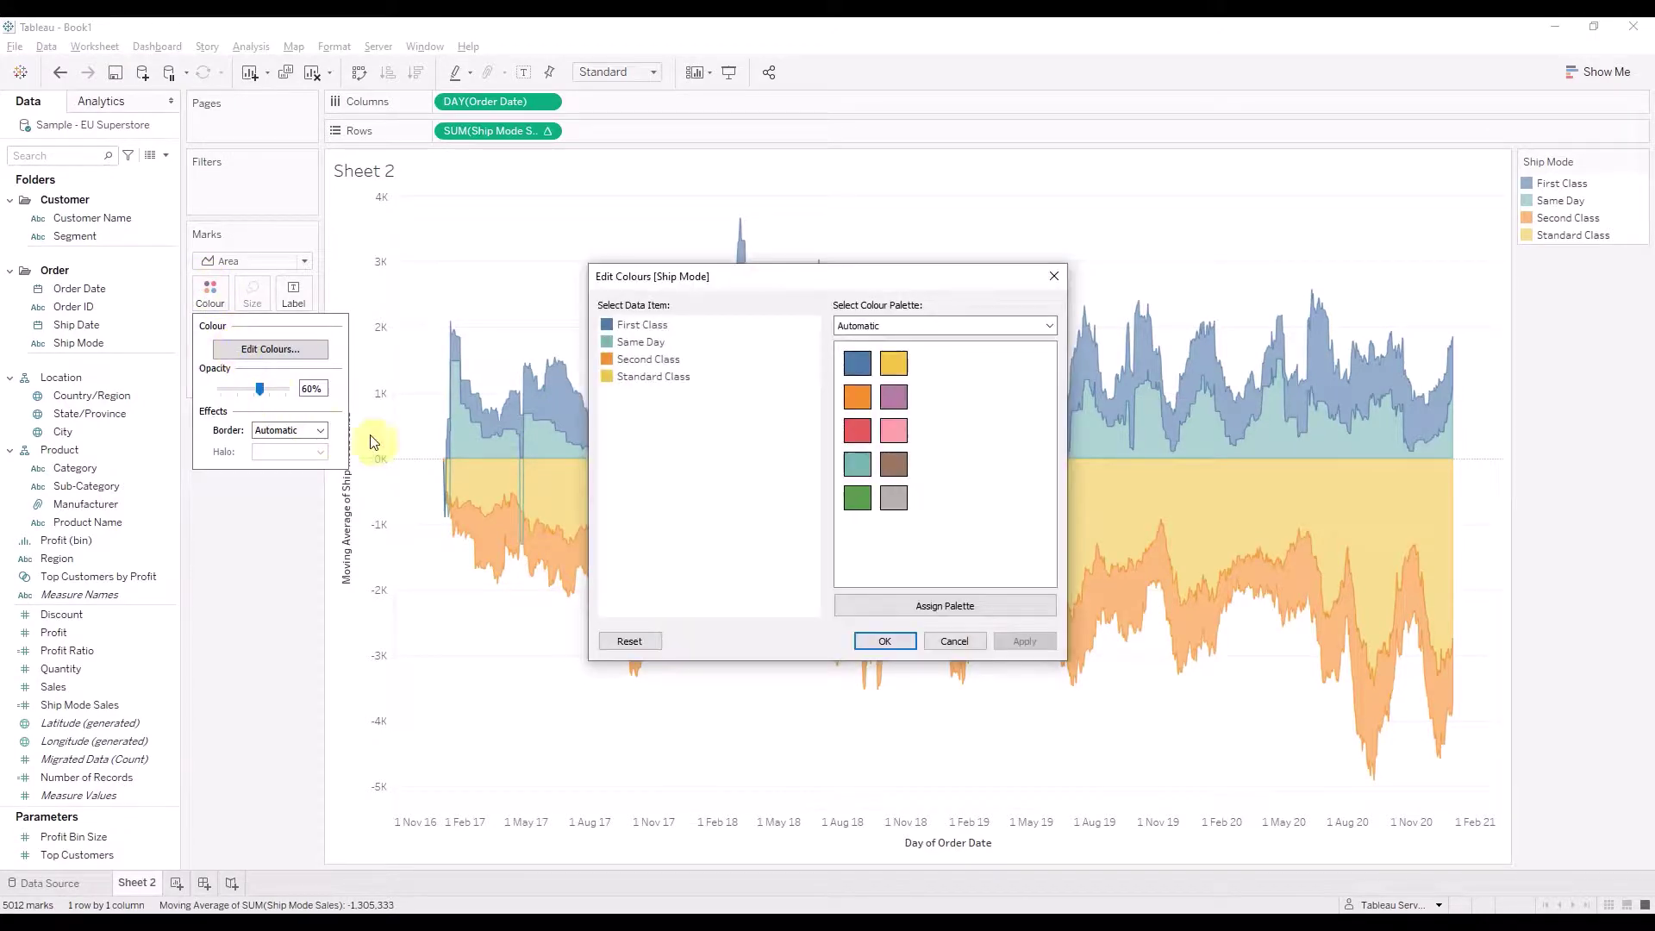
{"action": "left_click", "coordinate": [653, 378]}
{"action": "left_click", "coordinate": [894, 431]}
{"action": "left_click", "coordinate": [671, 362]}
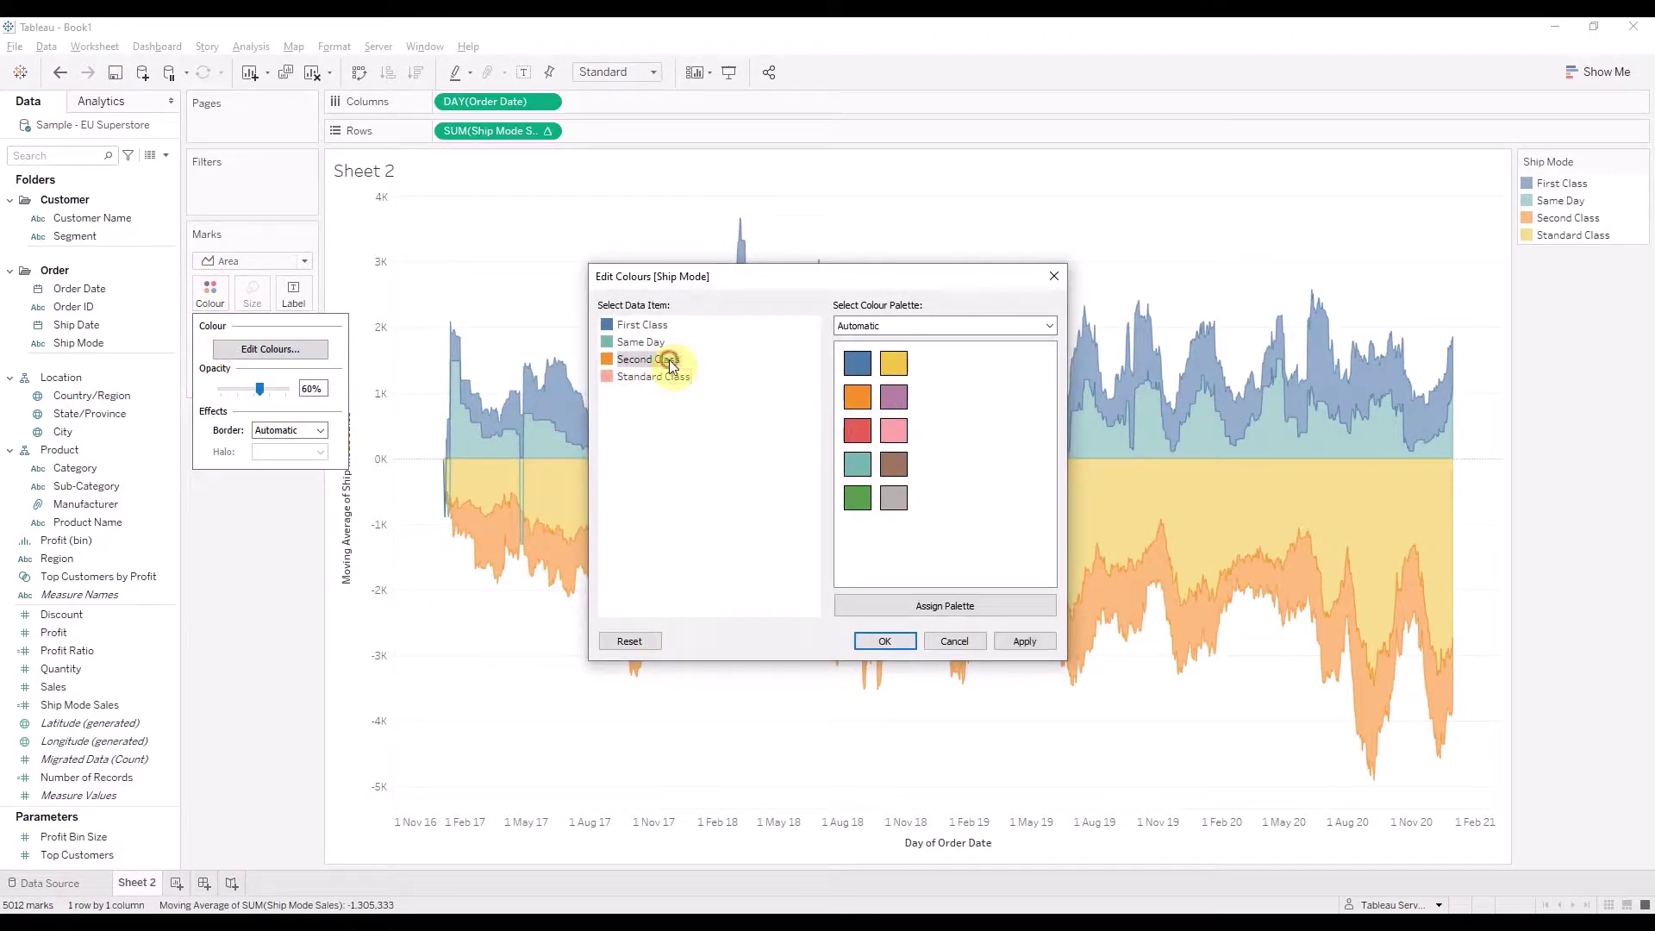
{"action": "left_click", "coordinate": [857, 431]}
{"action": "left_click", "coordinate": [1023, 640]}
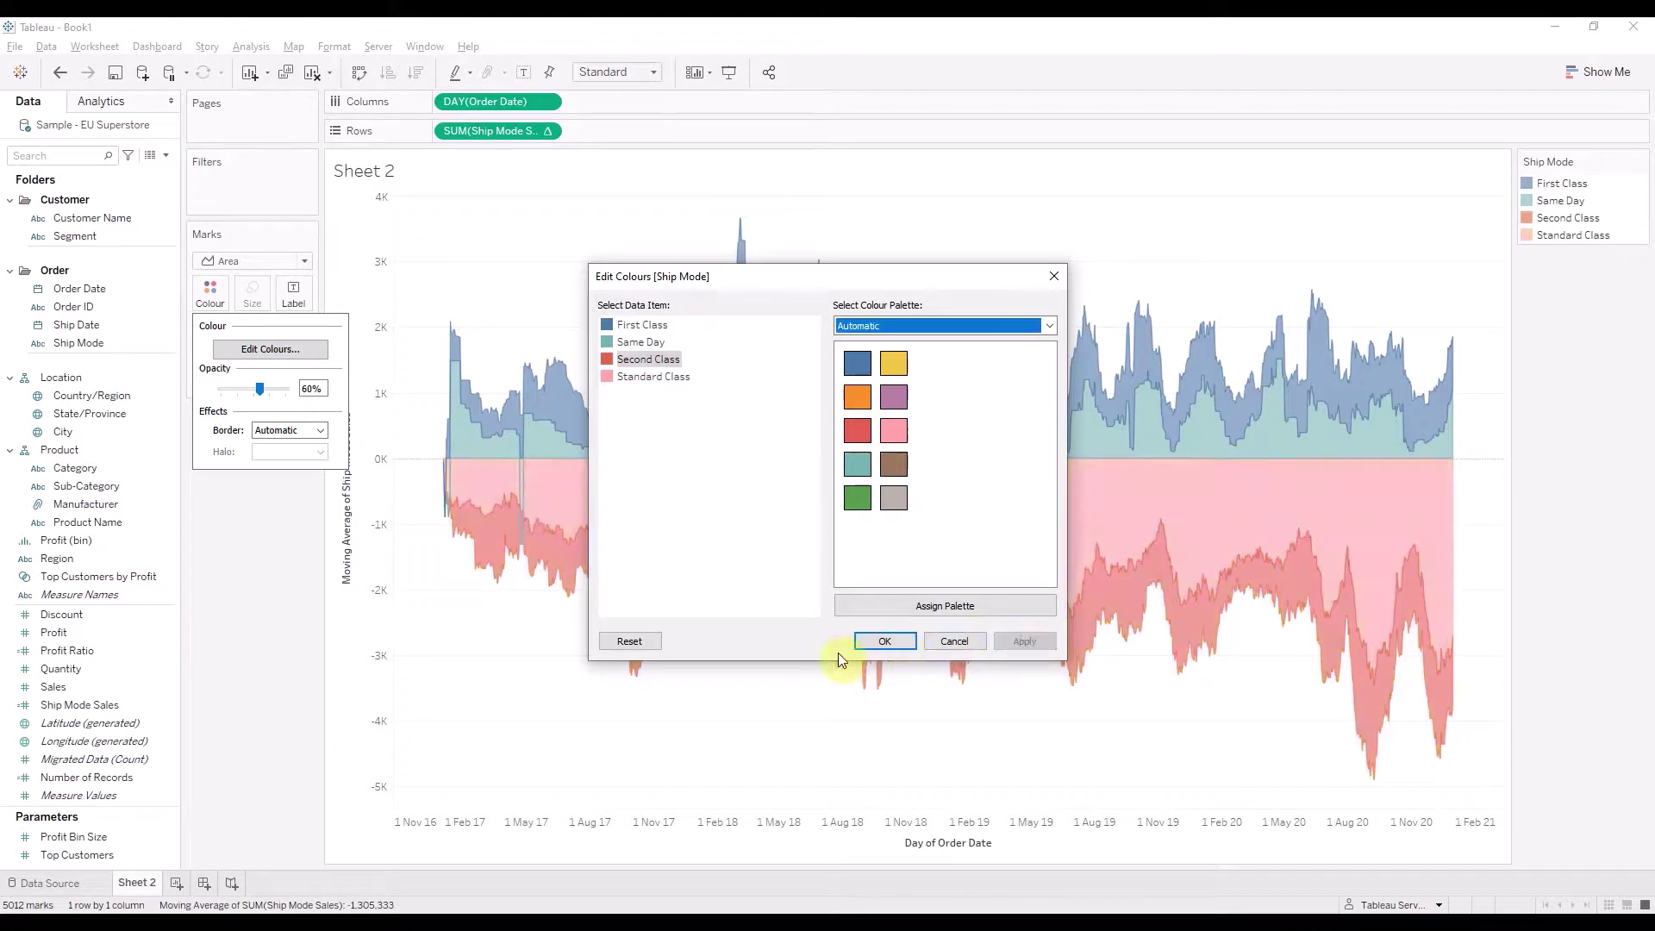
{"action": "left_click", "coordinate": [883, 641]}
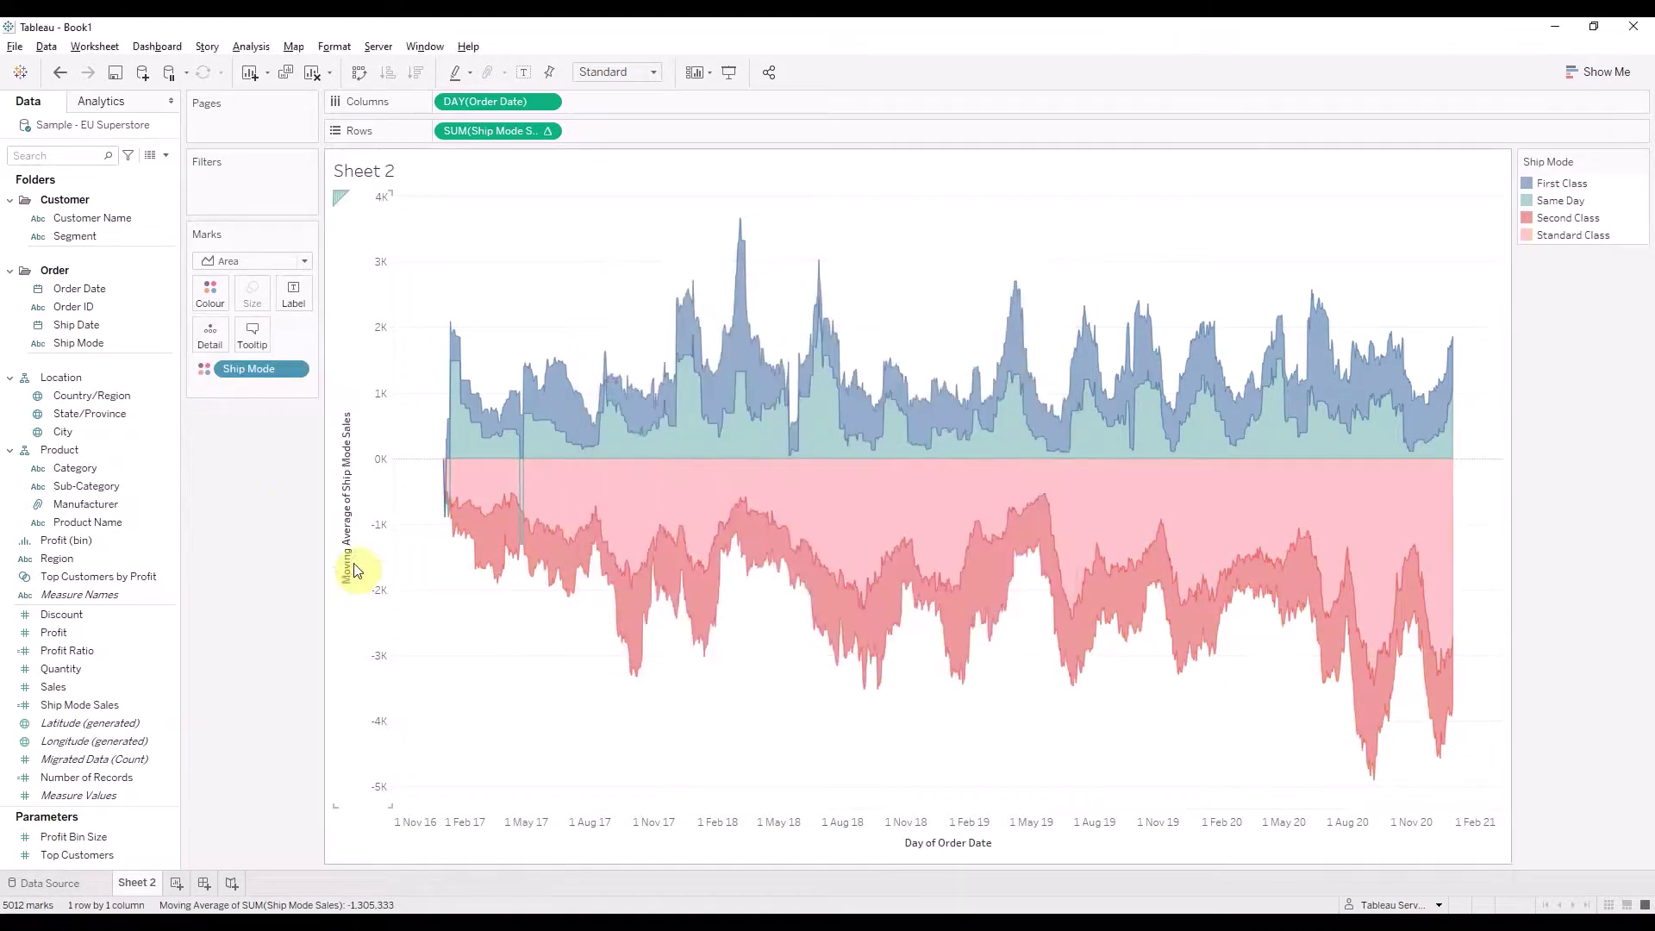
Change the Order Date pill on Columns from day to continuous month
{"action": "right_click", "coordinate": [507, 102]}
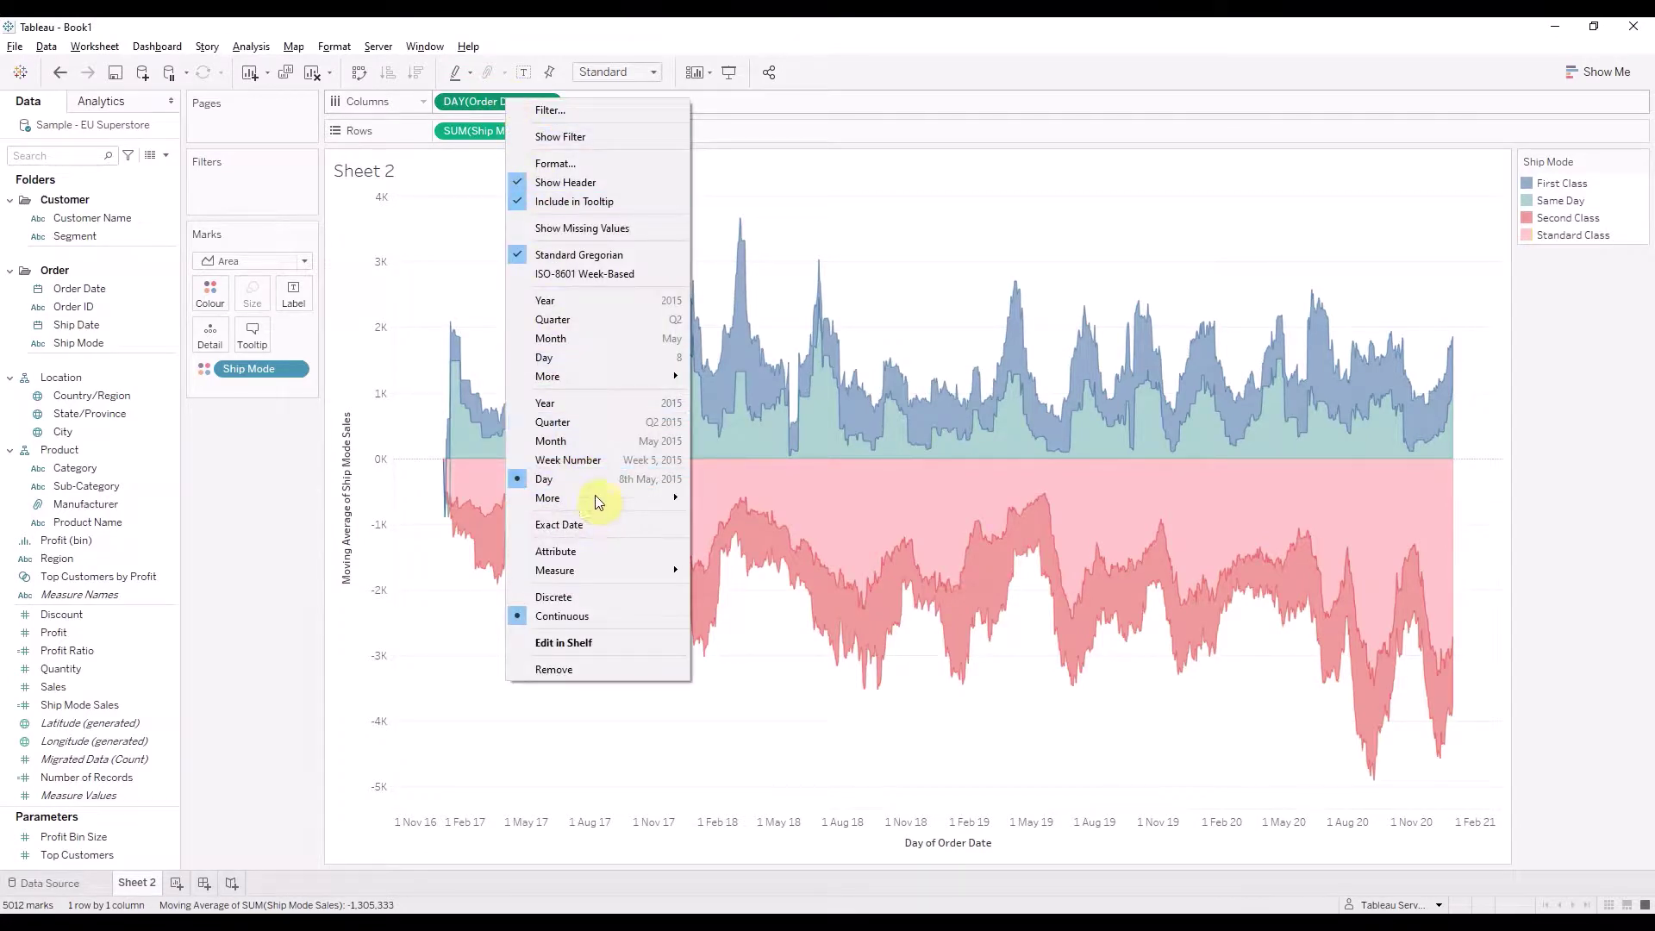
{"action": "left_click", "coordinate": [604, 442]}
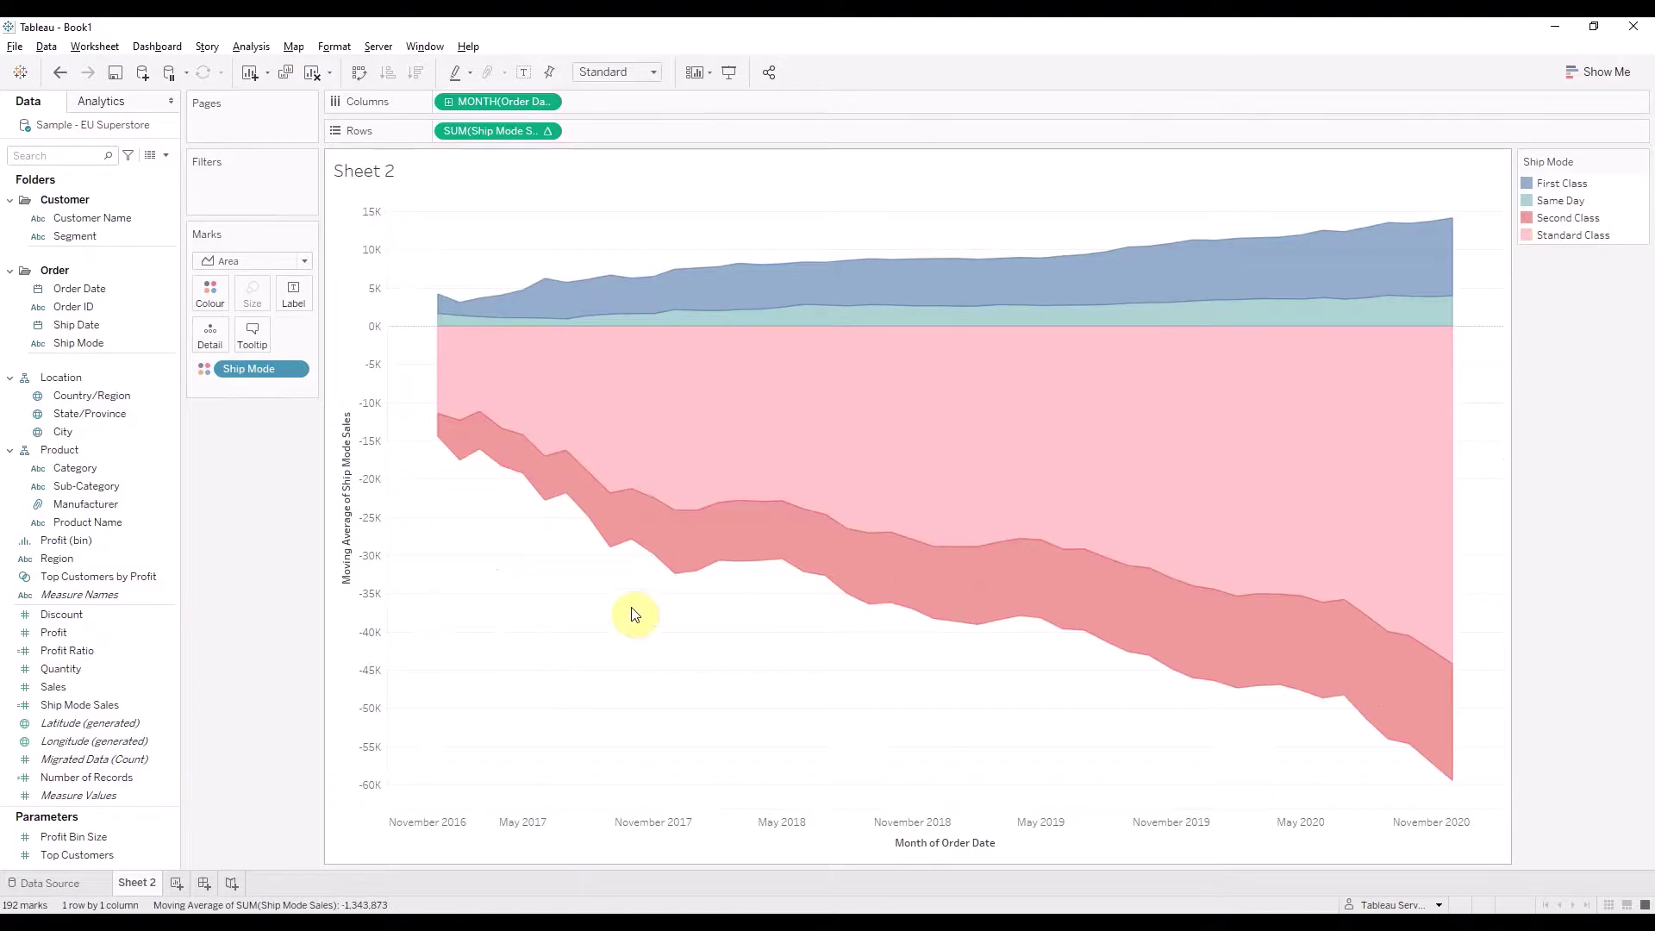